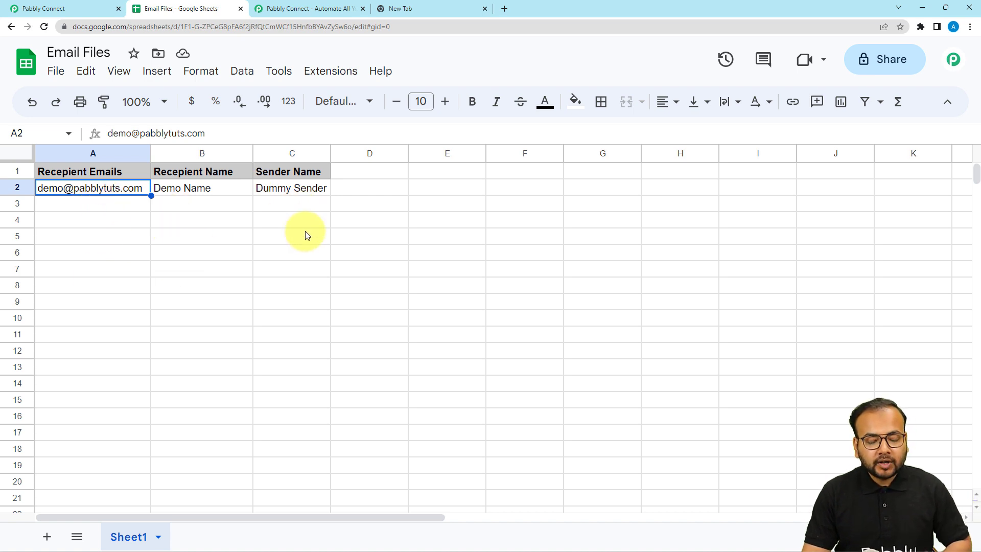
Create a workflow titled "name" from the Pabbly Connect dashboard and collapse its trigger section.
{"action": "left_click", "coordinate": [335, 8]}
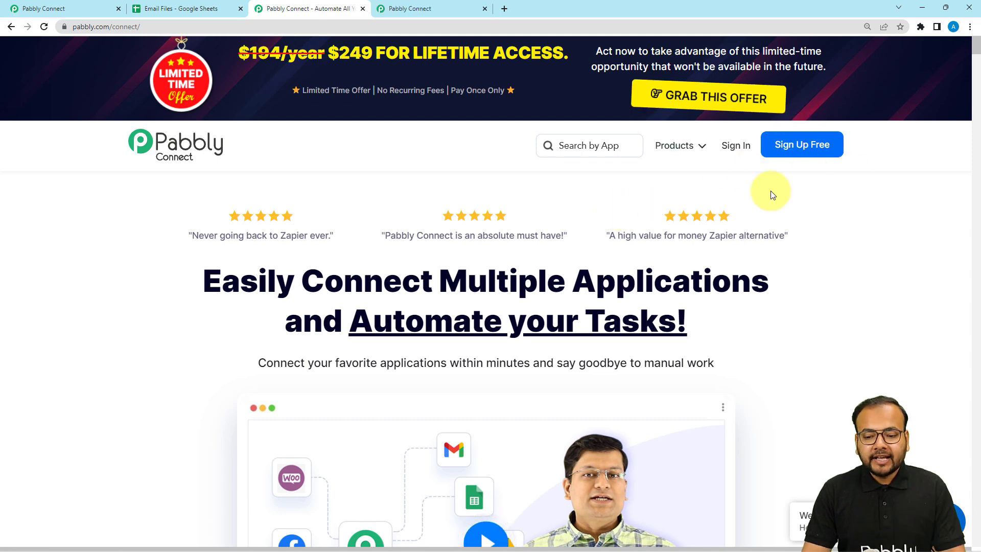
{"action": "left_click", "coordinate": [430, 7]}
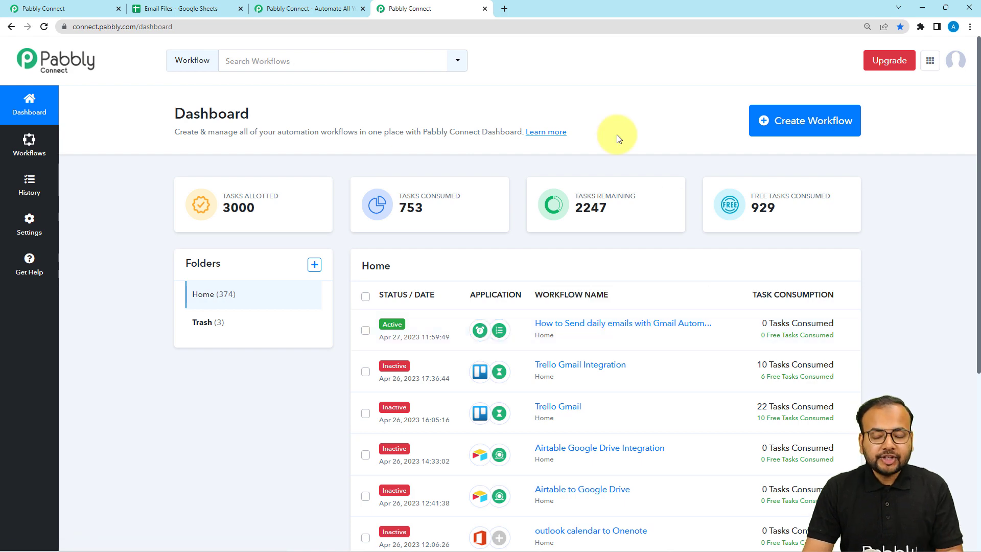
{"action": "left_click", "coordinate": [809, 132]}
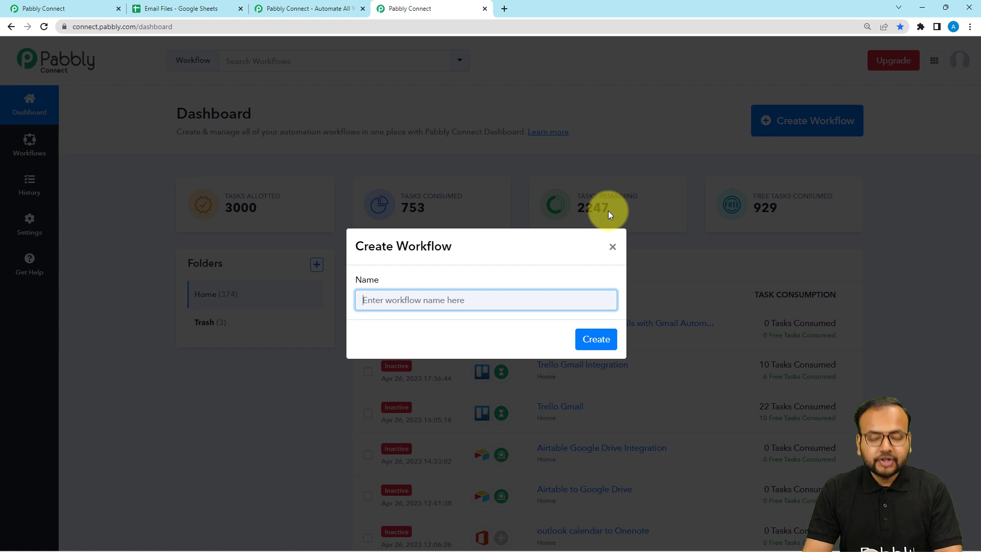
{"action": "type", "text": "m"}
{"action": "key", "text": "BackSpace"}
{"action": "type", "text": "name"}
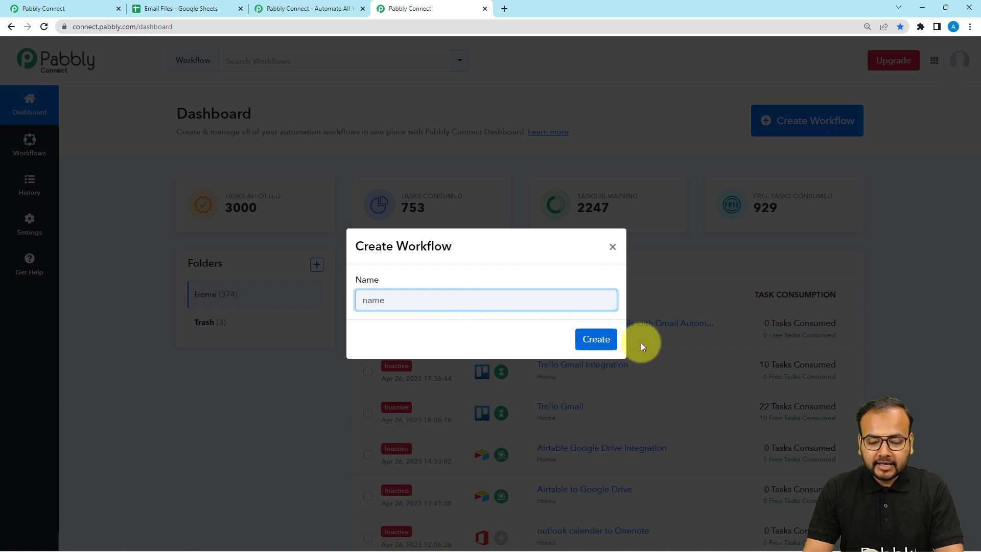
{"action": "left_click", "coordinate": [592, 339]}
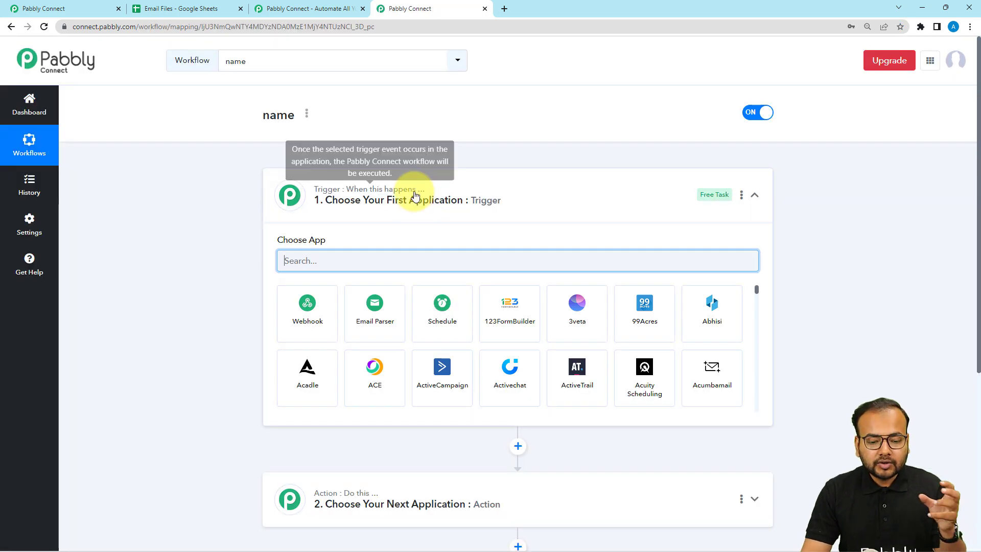
{"action": "left_click", "coordinate": [415, 196]}
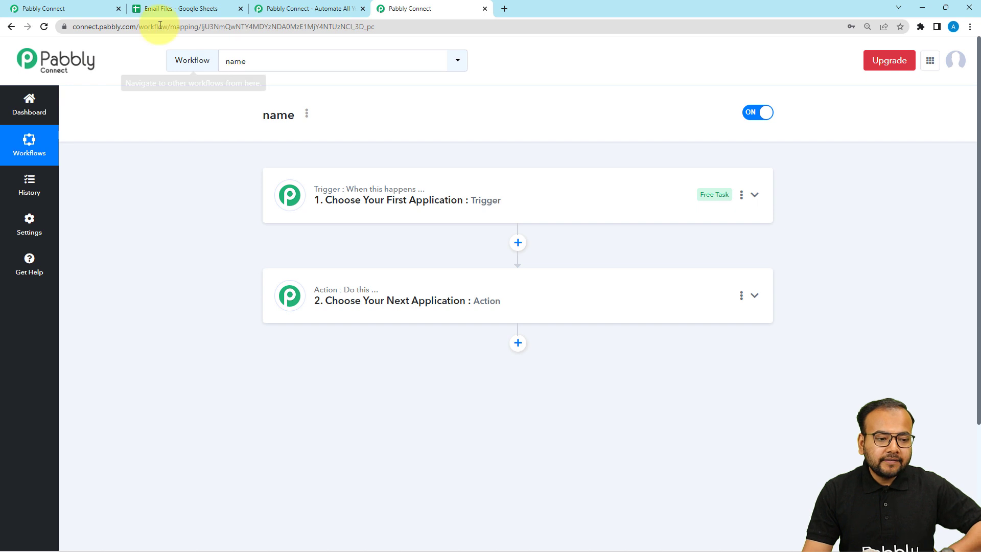
Examine the Schedule trigger settings of the workflow "How to Send daily emails with Gmail Automatically" alongside the Email Files spreadsheet.
{"action": "left_click", "coordinate": [90, 8]}
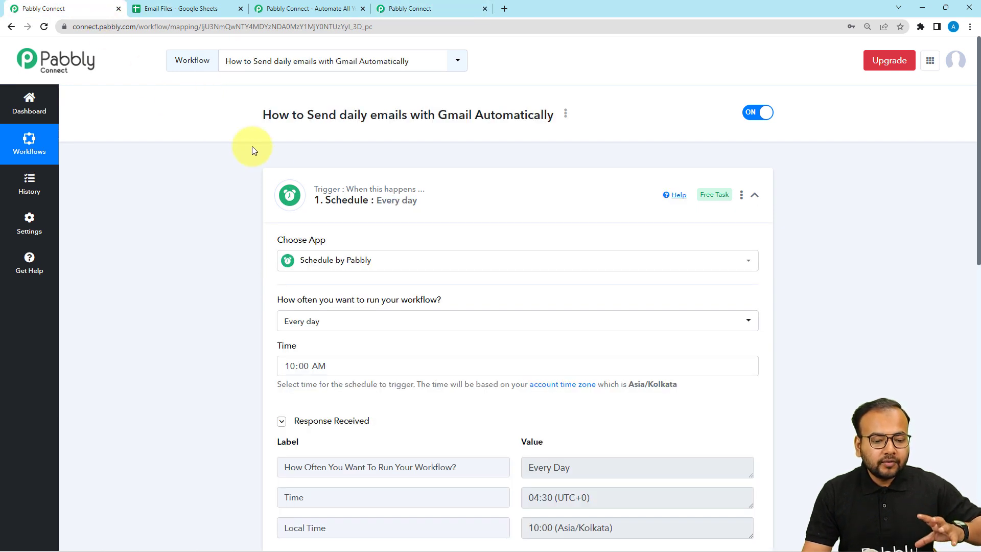
{"action": "left_click", "coordinate": [322, 182]}
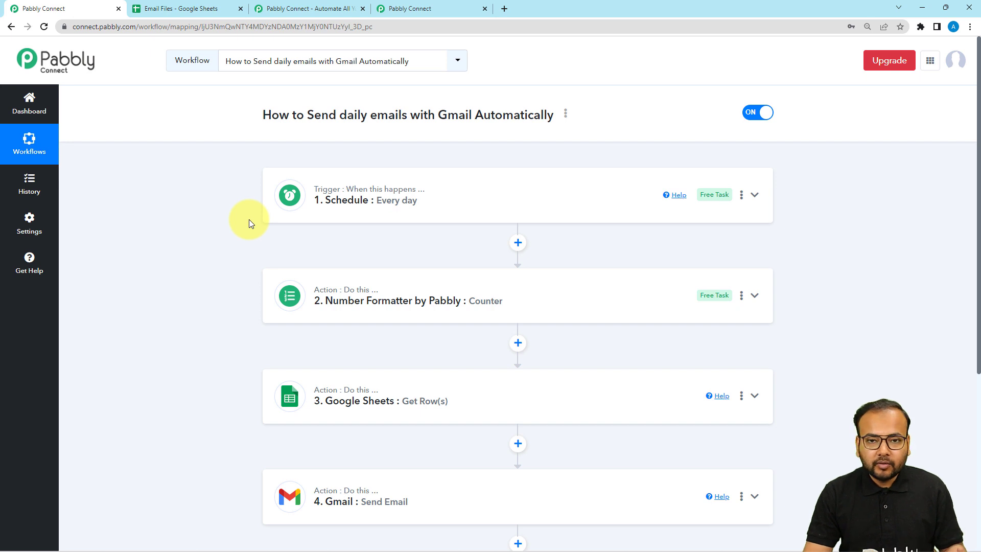
{"action": "left_click", "coordinate": [323, 202]}
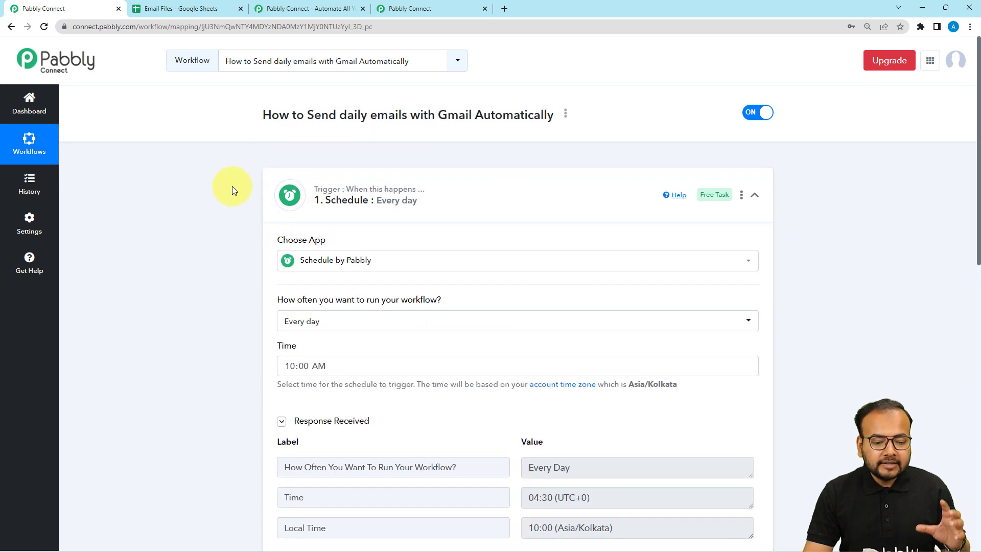
{"action": "scroll", "coordinate": [232, 186], "scroll_direction": "down", "scroll_amount": 2}
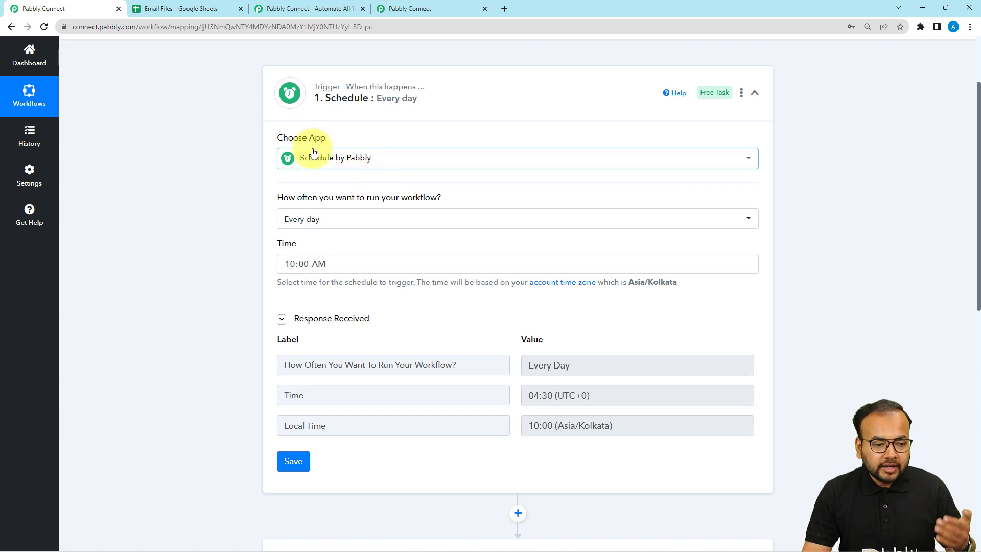
{"action": "left_click", "coordinate": [183, 12]}
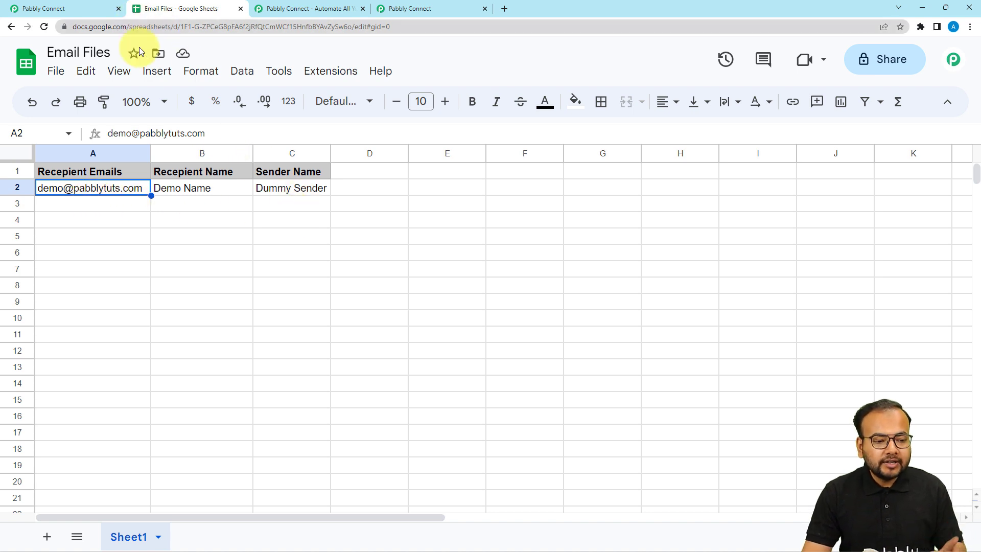
{"action": "left_click", "coordinate": [86, 8]}
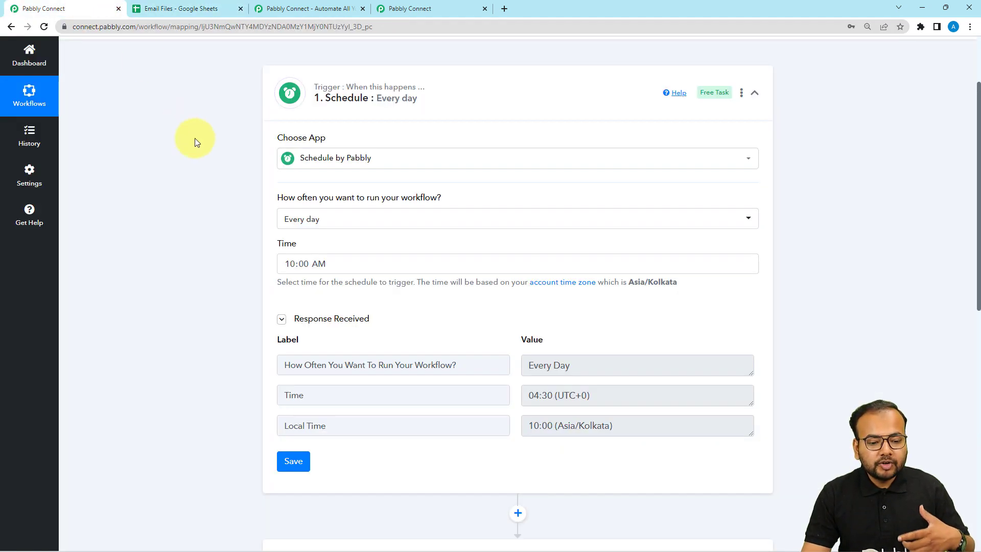
{"action": "left_click", "coordinate": [188, 8]}
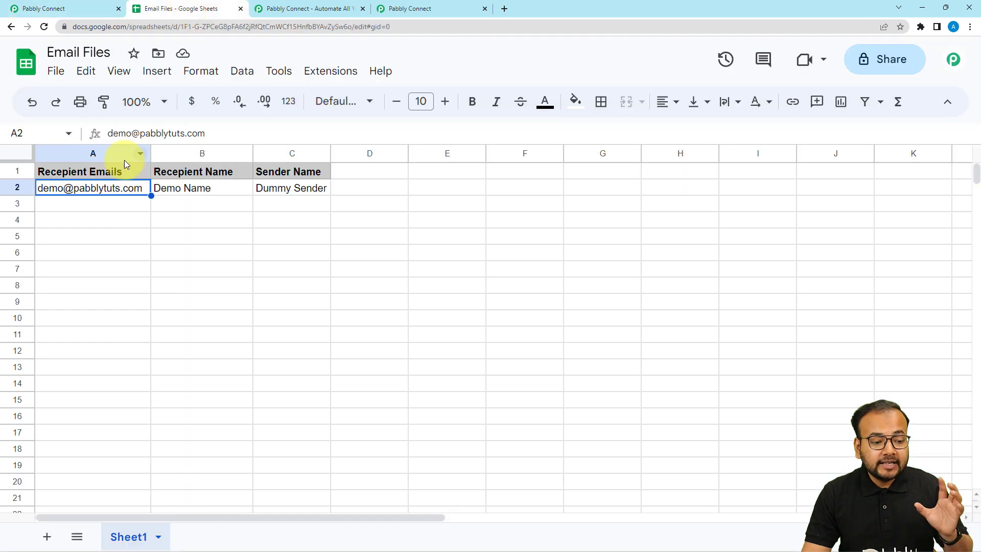
{"action": "left_click", "coordinate": [51, 7]}
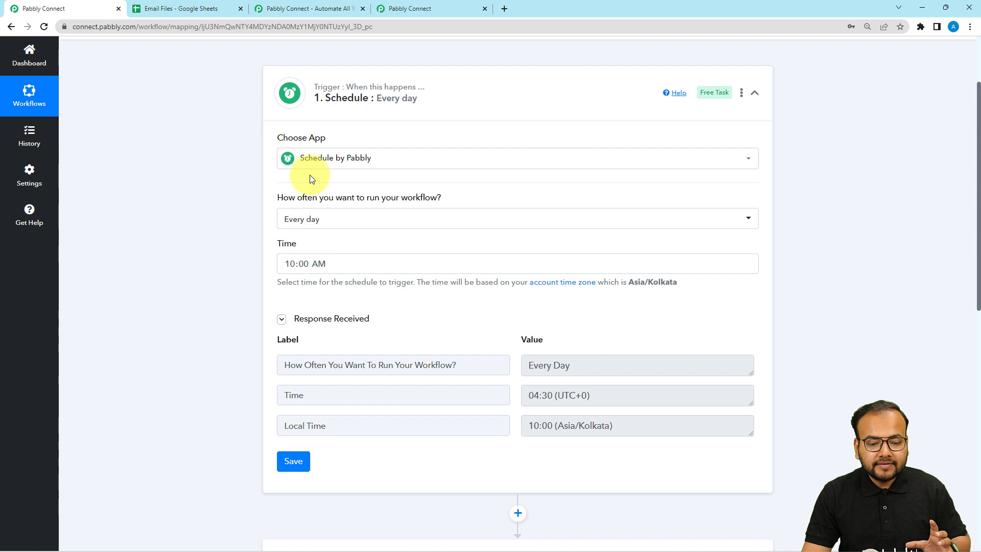
{"action": "scroll", "coordinate": [284, 185], "scroll_direction": "down", "scroll_amount": 1}
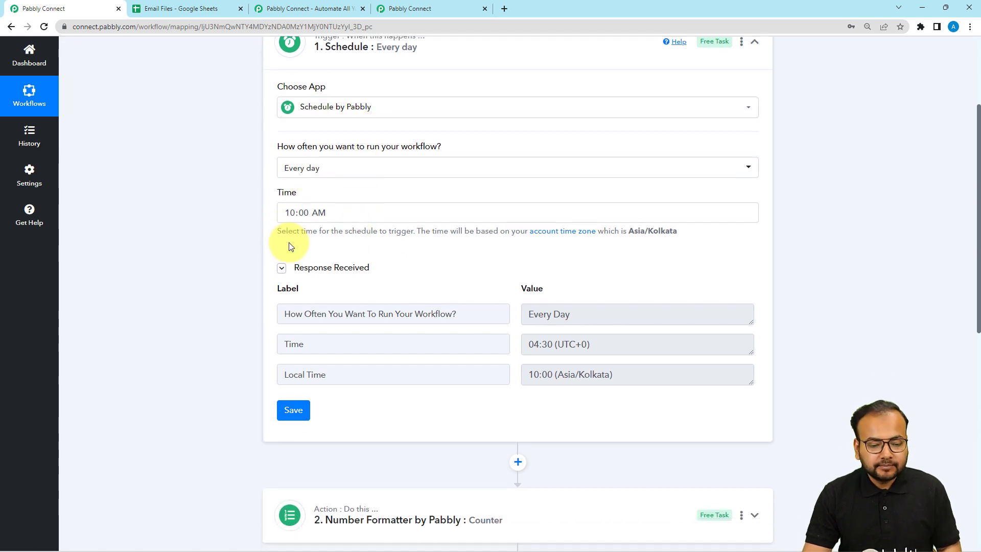
Review the Number Formatter Counter action's settings and response, and relate its final value to the recipient rows in the Email Files spreadsheet.
{"action": "scroll", "coordinate": [214, 248], "scroll_direction": "down", "scroll_amount": 6}
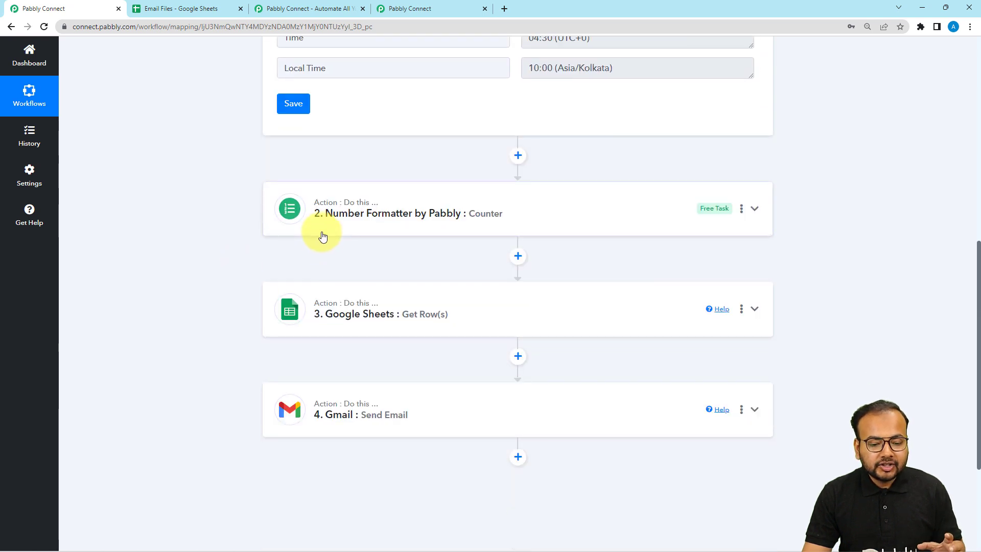
{"action": "left_click", "coordinate": [322, 236]}
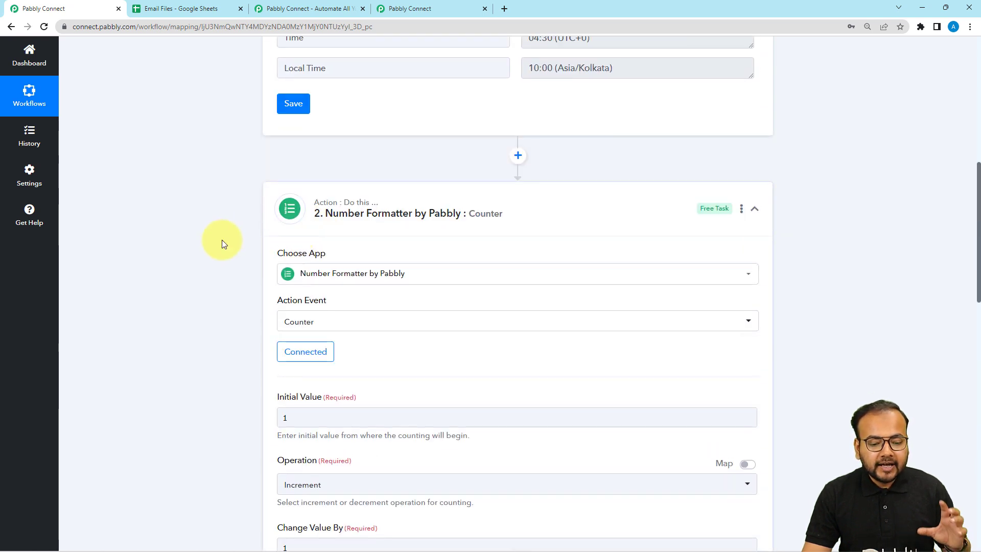
{"action": "scroll", "coordinate": [222, 238], "scroll_direction": "down", "scroll_amount": 2}
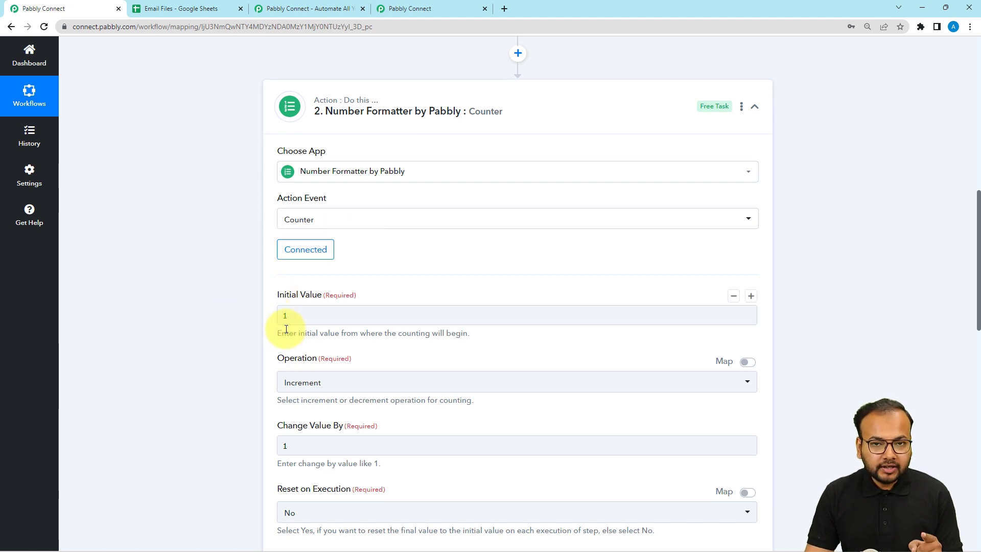
{"action": "scroll", "coordinate": [285, 323], "scroll_direction": "down", "scroll_amount": 2}
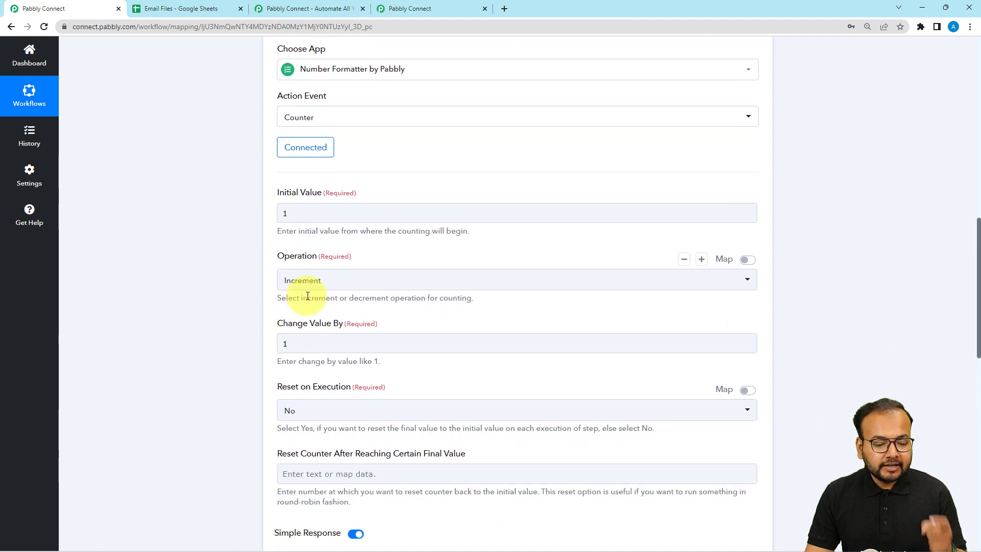
{"action": "left_click", "coordinate": [282, 351]}
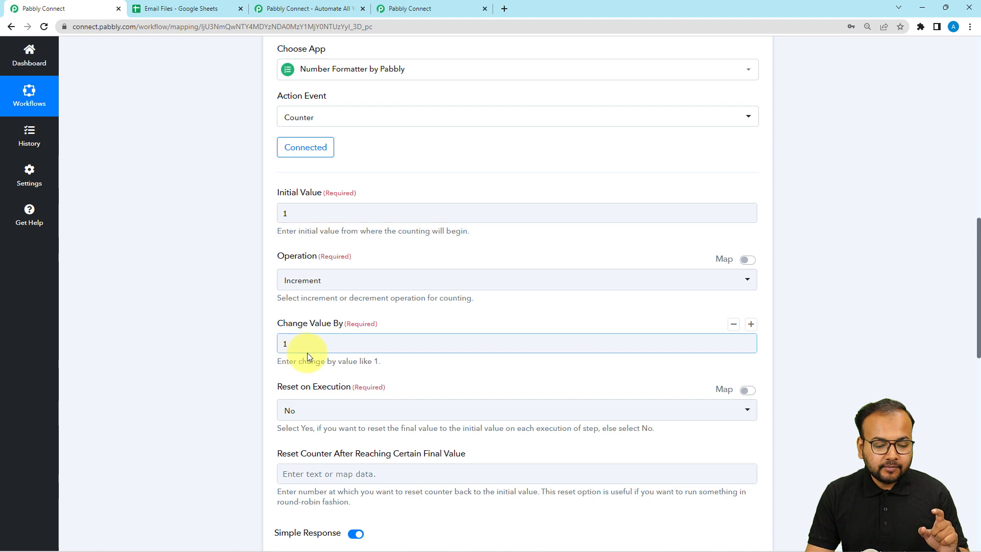
{"action": "left_click", "coordinate": [231, 345]}
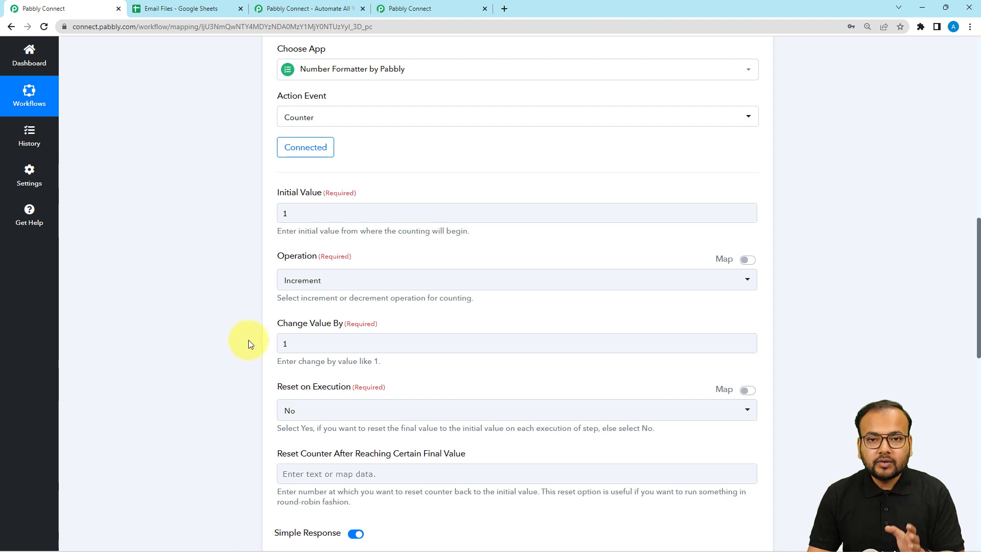
{"action": "scroll", "coordinate": [248, 339], "scroll_direction": "down", "scroll_amount": 4}
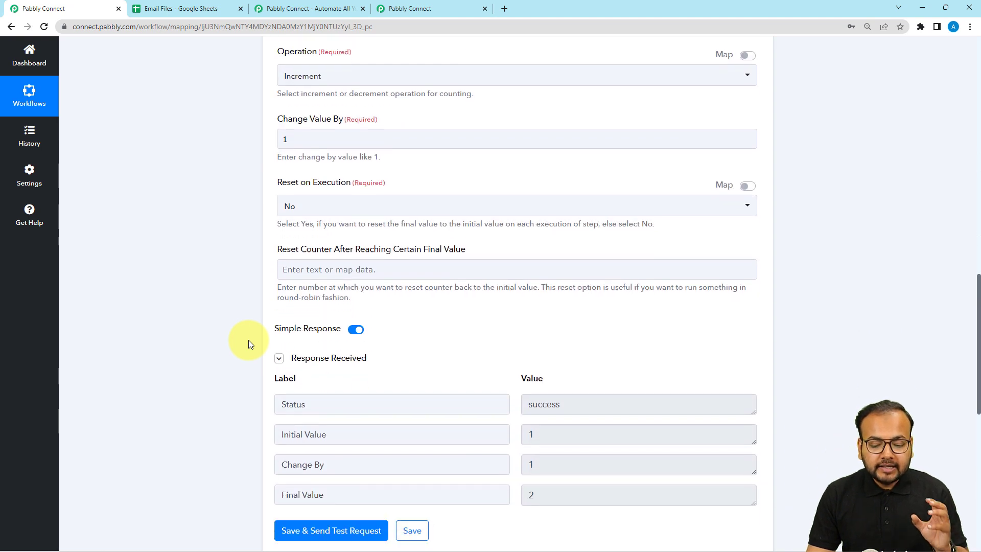
{"action": "scroll", "coordinate": [249, 339], "scroll_direction": "down", "scroll_amount": 2}
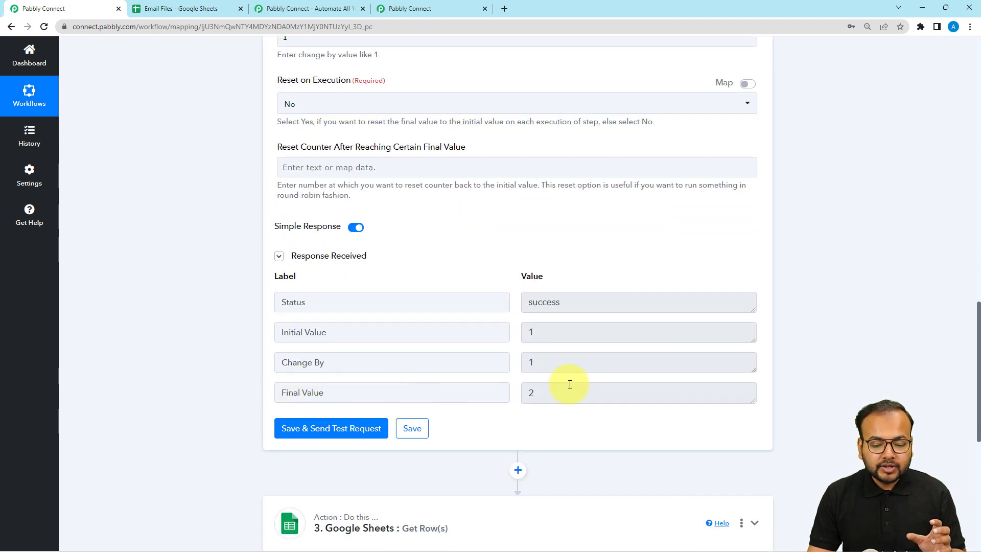
{"action": "double_click", "coordinate": [531, 332]}
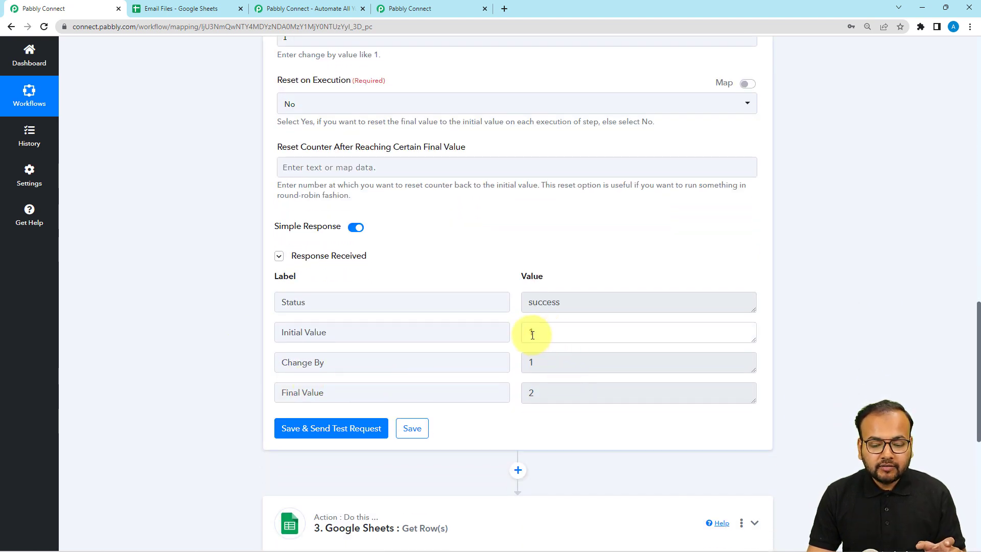
{"action": "double_click", "coordinate": [533, 395]}
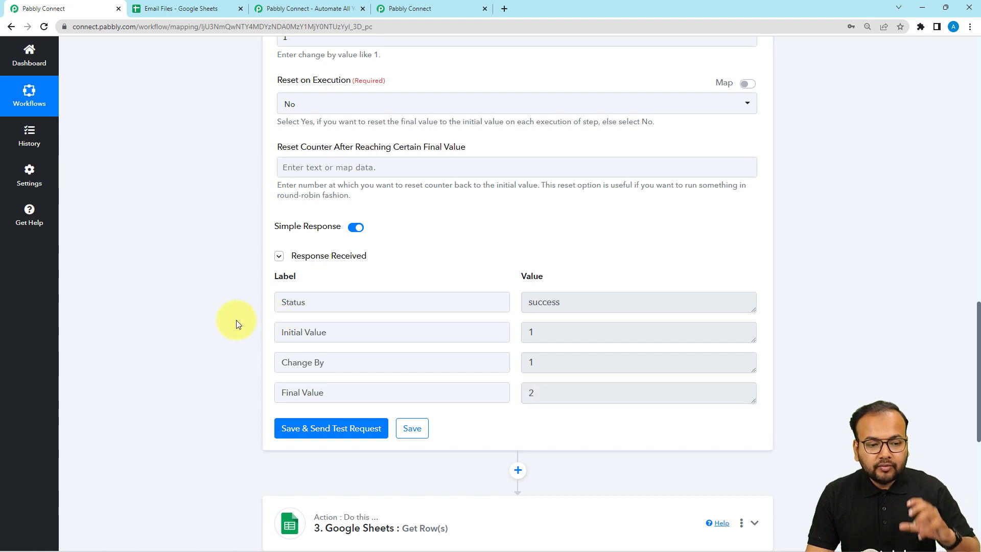
{"action": "scroll", "coordinate": [236, 320], "scroll_direction": "down", "scroll_amount": 1}
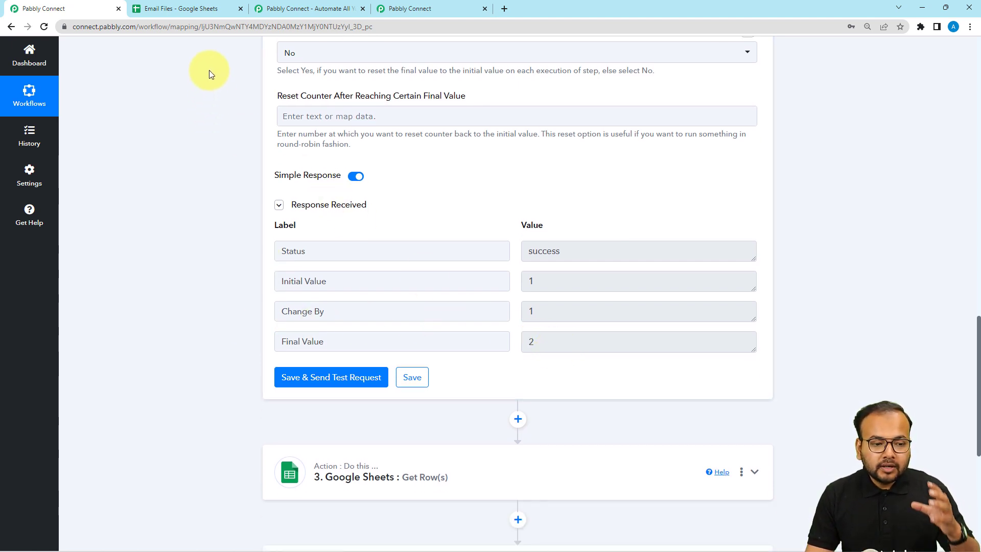
{"action": "left_click", "coordinate": [213, 6]}
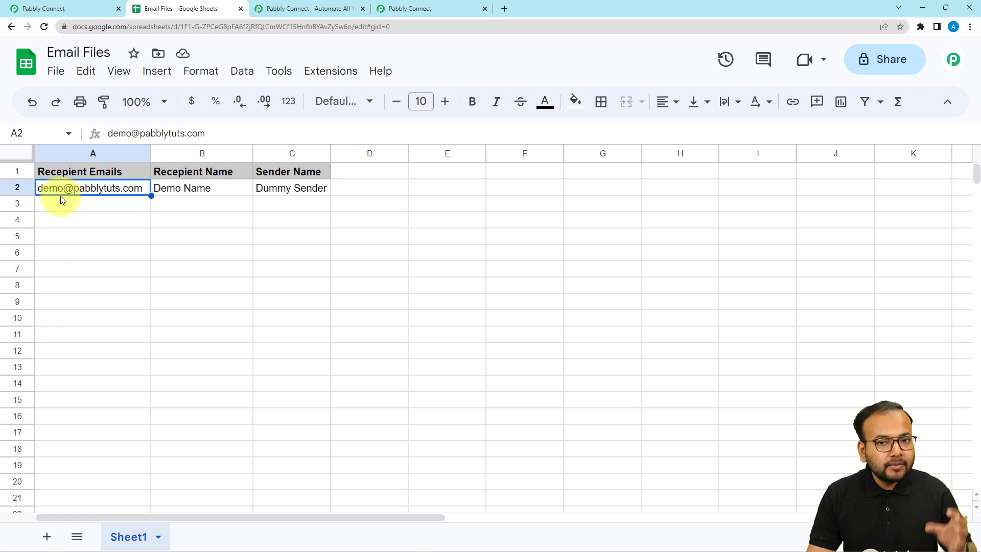
{"action": "mouse_move", "coordinate": [60, 196]}
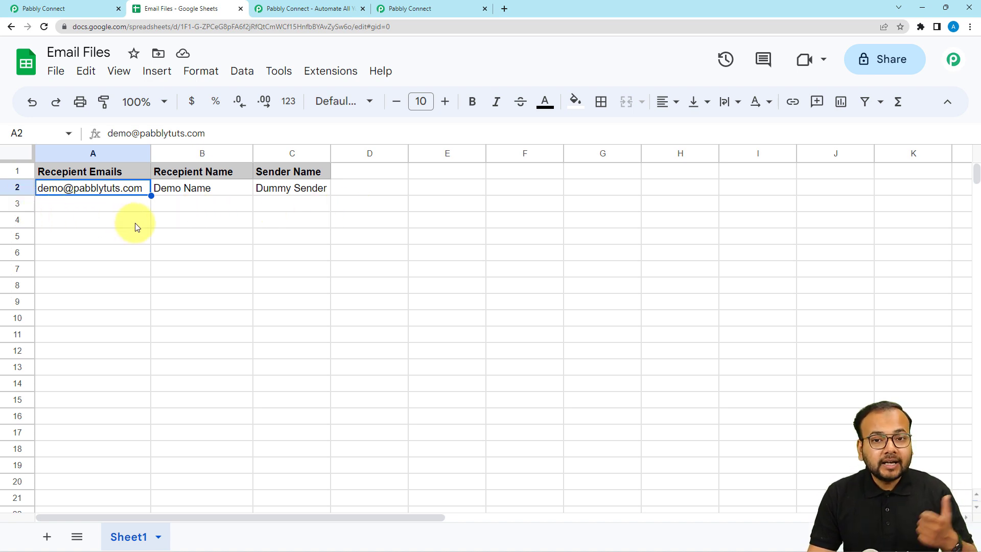
{"action": "left_click", "coordinate": [50, 14]}
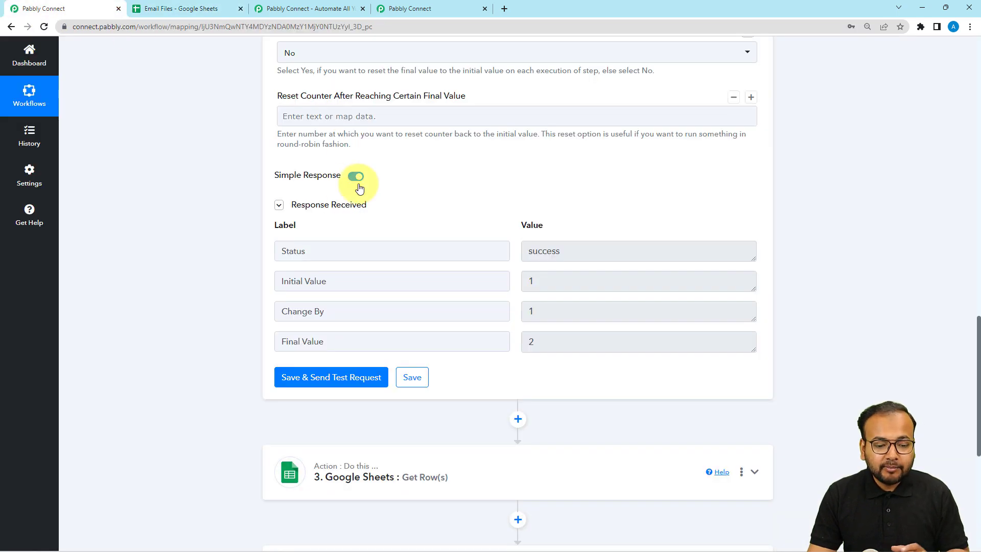
Examine the Google Sheets Get Row(s) action's spreadsheet, sheet, mapped range and received response.
{"action": "scroll", "coordinate": [235, 258], "scroll_direction": "down", "scroll_amount": 5}
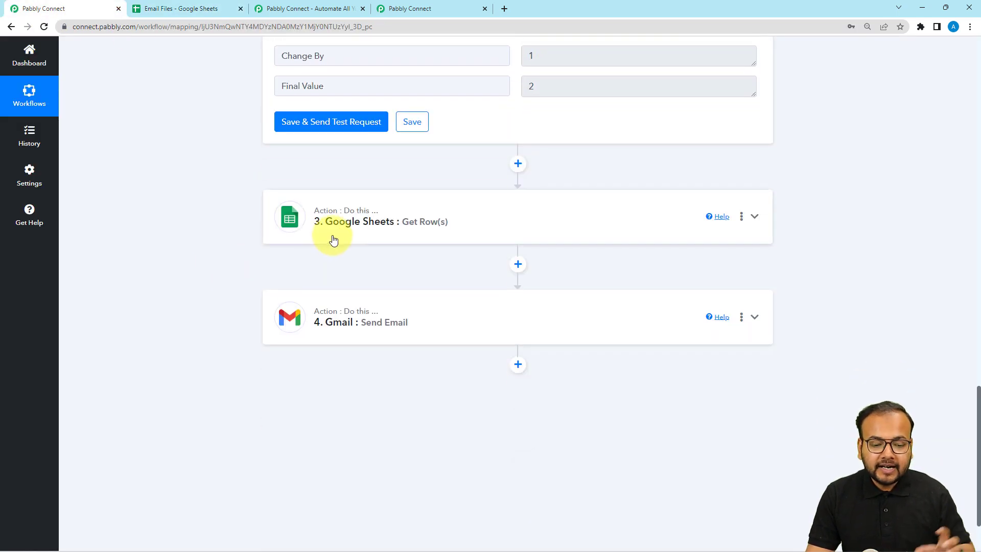
{"action": "left_click", "coordinate": [332, 236]}
{"action": "scroll", "coordinate": [225, 259], "scroll_direction": "down", "scroll_amount": 2}
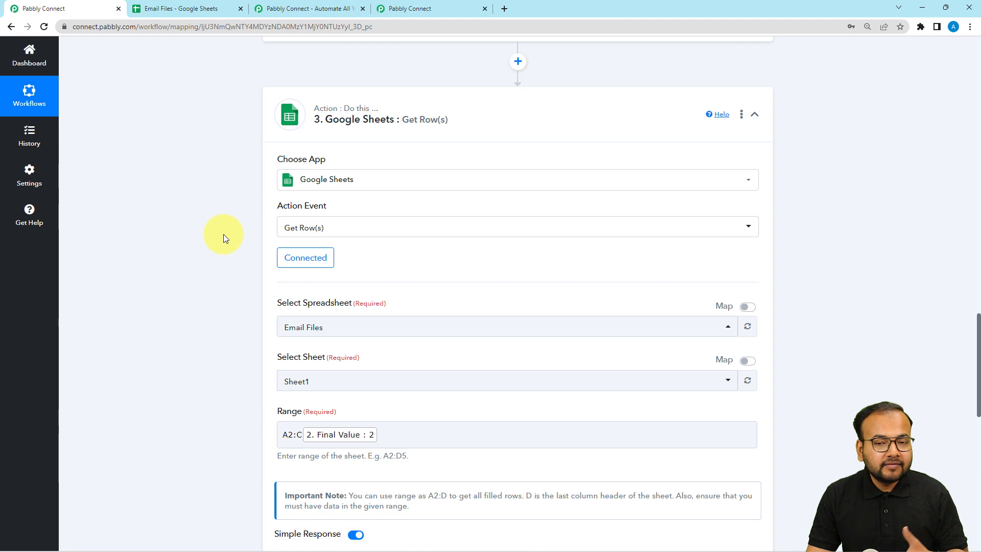
{"action": "scroll", "coordinate": [270, 236], "scroll_direction": "down", "scroll_amount": 2}
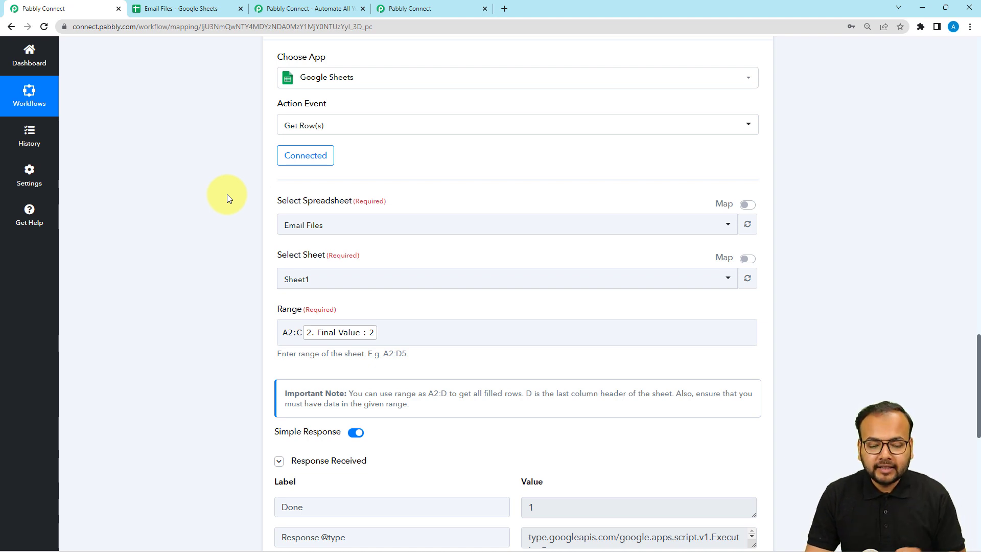
{"action": "scroll", "coordinate": [227, 194], "scroll_direction": "down", "scroll_amount": 3}
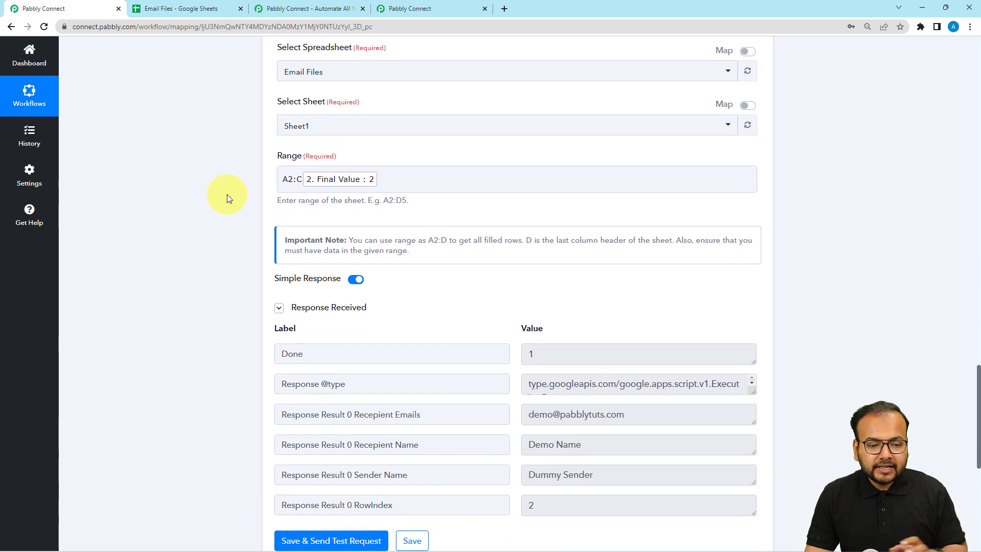
{"action": "scroll", "coordinate": [227, 194], "scroll_direction": "up", "scroll_amount": 1}
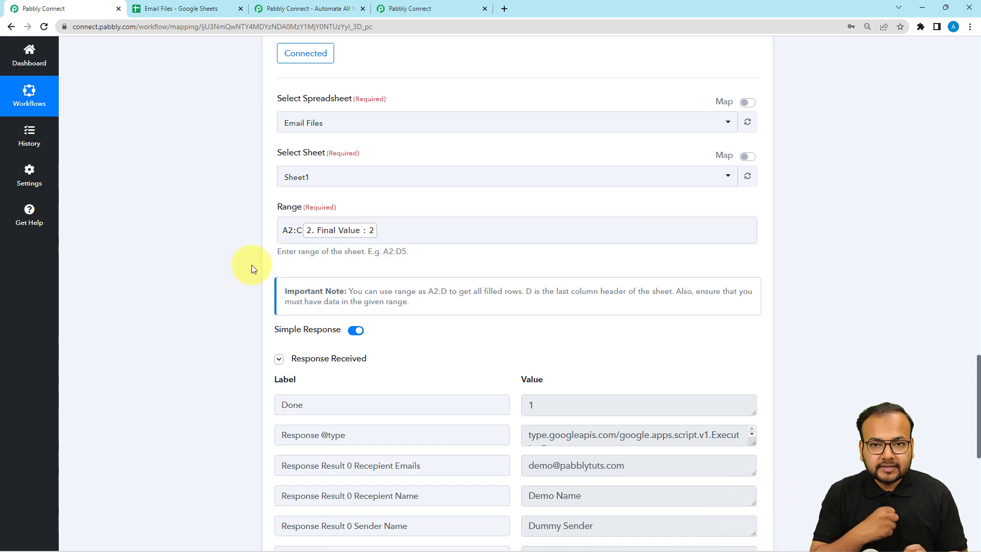
{"action": "left_click", "coordinate": [428, 225]}
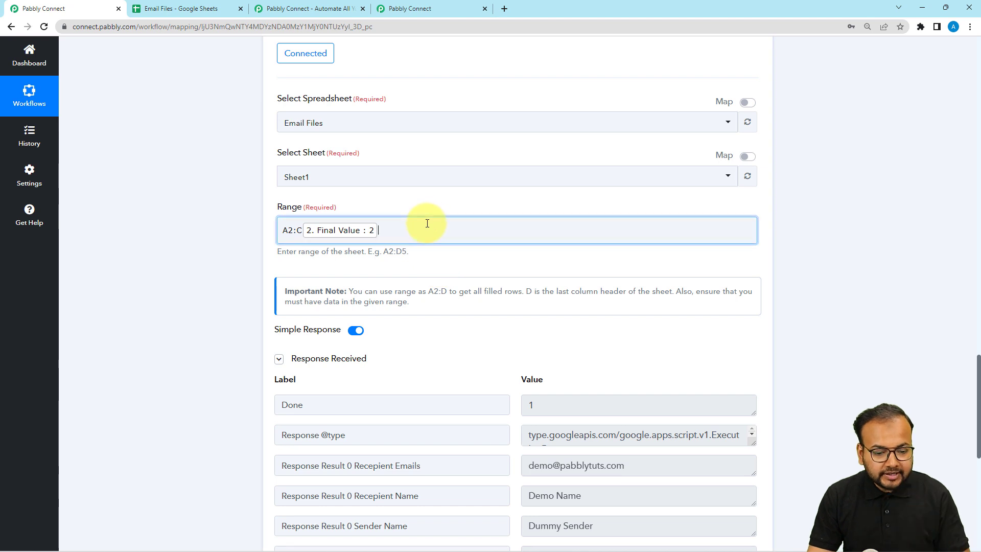
Clear the Range field of the Google Sheets Get Row(s) action.
{"action": "key", "text": "BackSpace"}
{"action": "key", "text": "BackSpace"}
{"action": "key", "text": "BackSpace"}
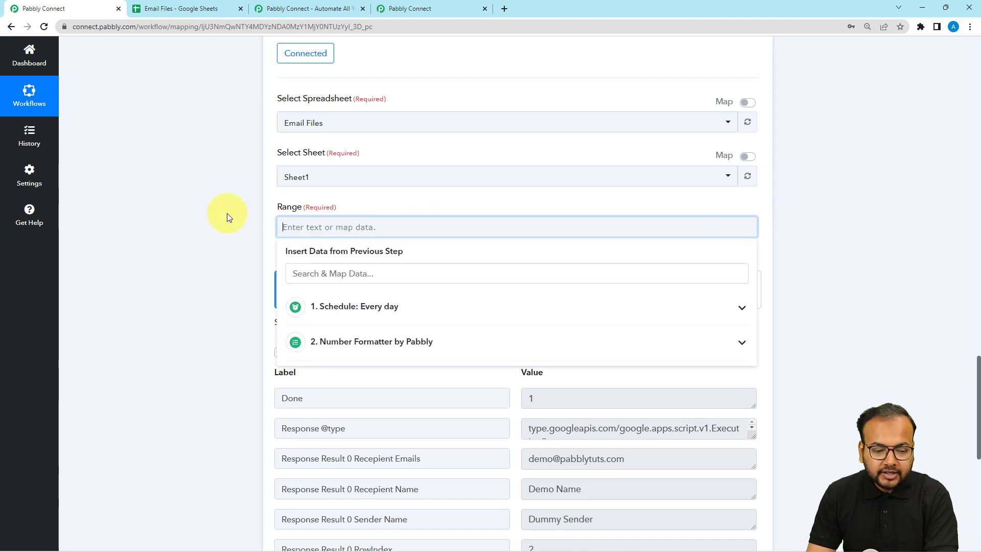
{"action": "left_click", "coordinate": [230, 221]}
{"action": "left_click", "coordinate": [316, 230]}
{"action": "left_click", "coordinate": [327, 244]}
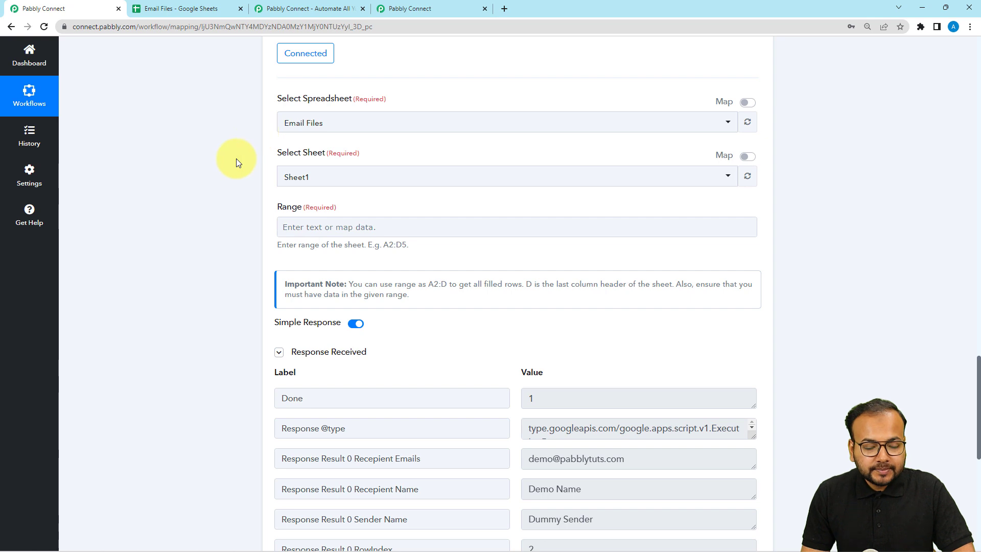
Select cells A2 to C2 in the Email Files spreadsheet to show the first recipient row's range.
{"action": "left_click", "coordinate": [192, 8]}
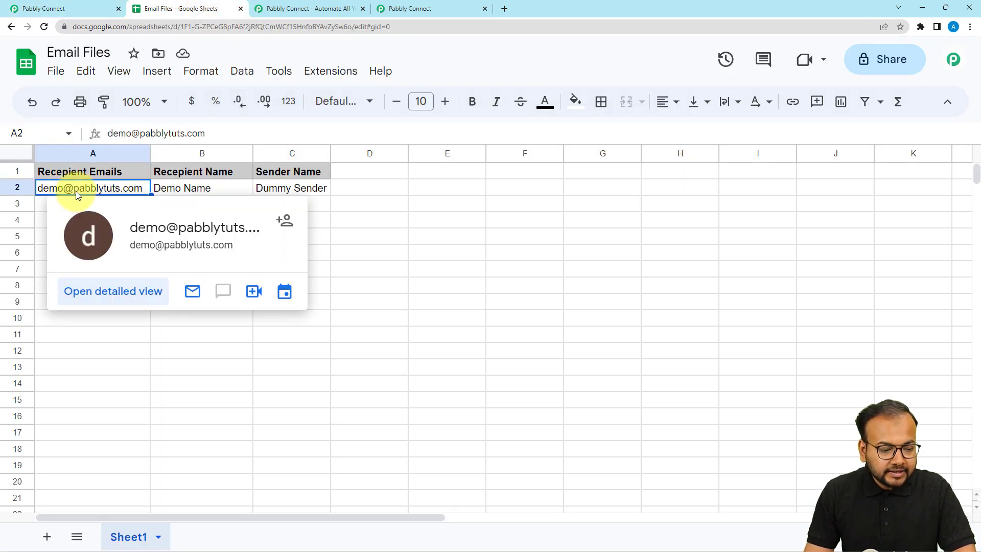
{"action": "left_click", "coordinate": [82, 188]}
{"action": "key", "text": "shift+Right"}
{"action": "key", "text": "shift+Right"}
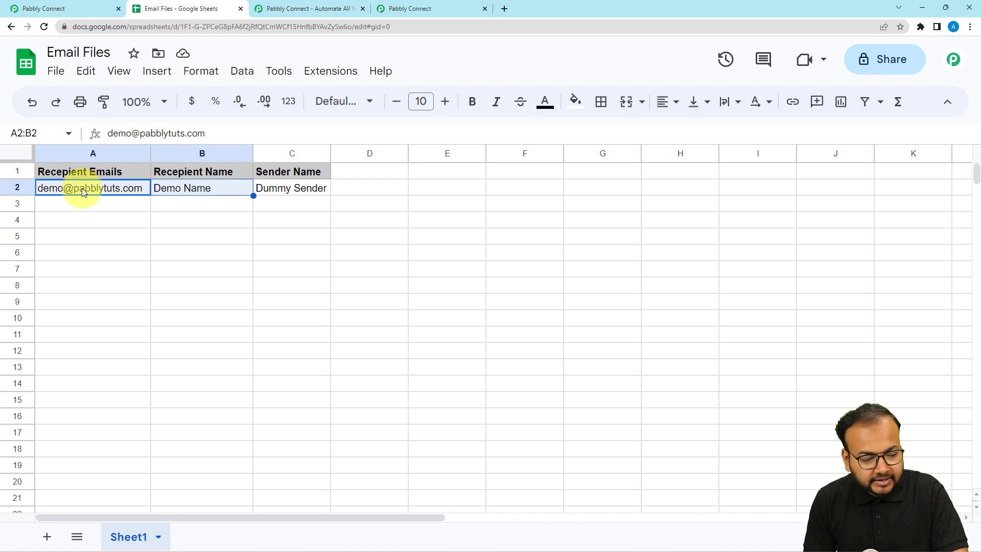
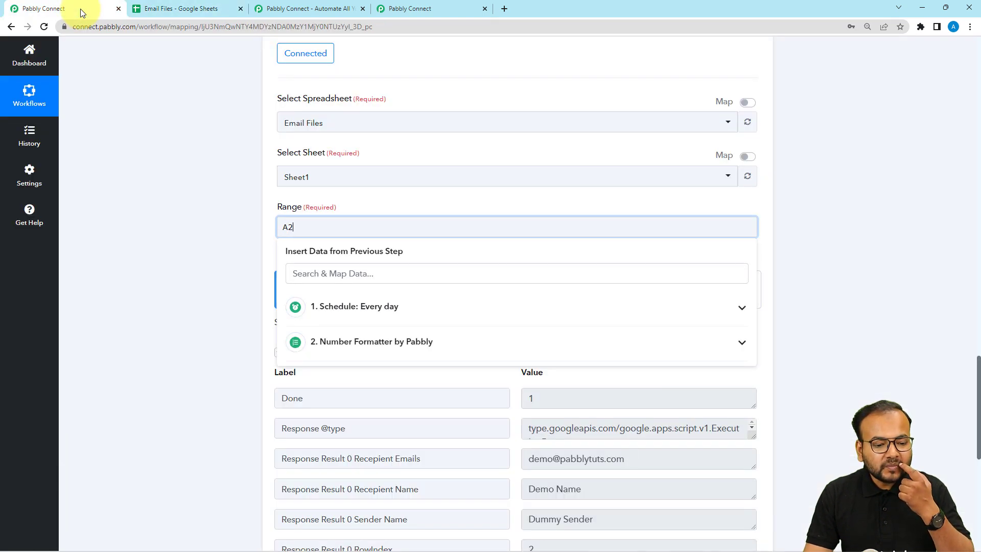
Start the workflow's Get Row(s) range with A and review the Final Value in the Number Formatter response.
{"action": "left_click", "coordinate": [76, 9]}
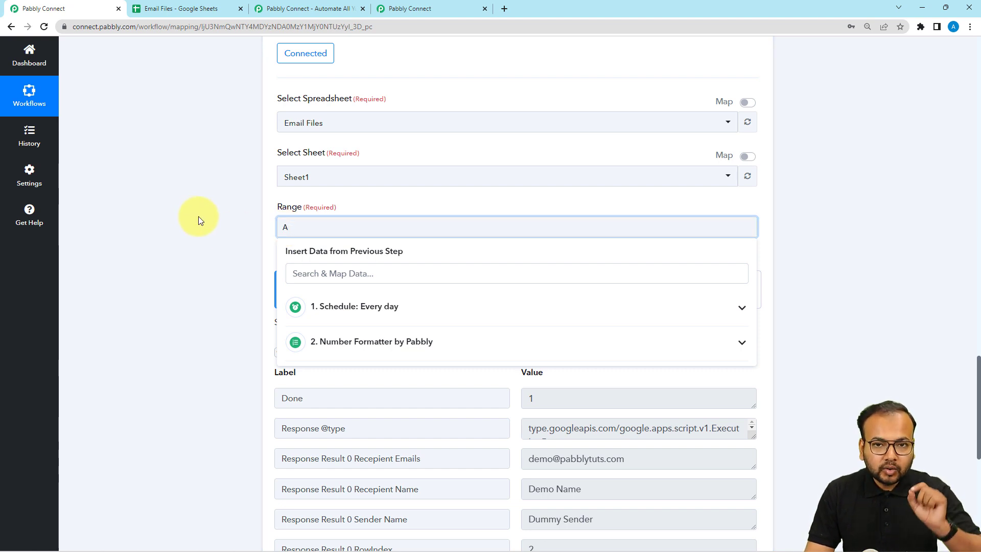
{"action": "scroll", "coordinate": [198, 216], "scroll_direction": "down", "scroll_amount": 1}
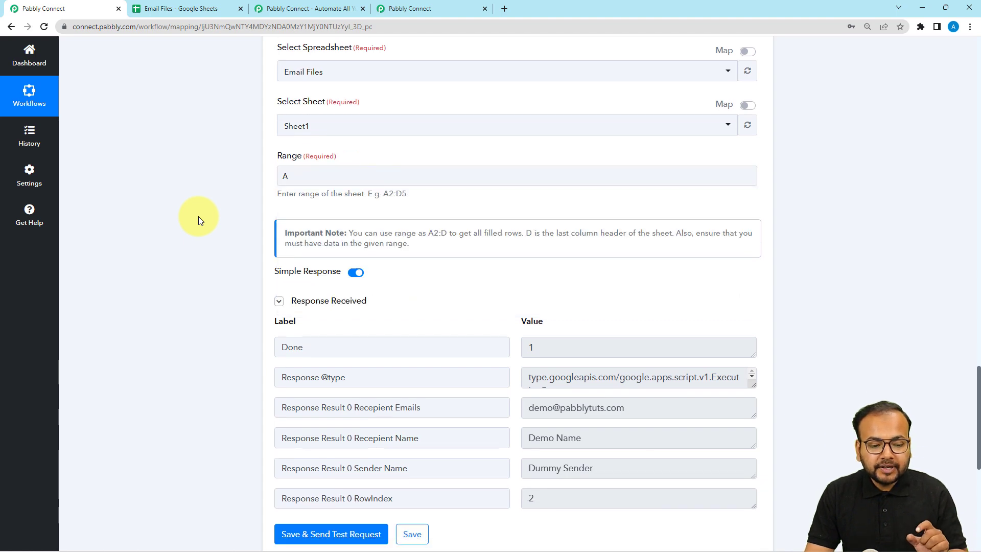
{"action": "scroll", "coordinate": [199, 216], "scroll_direction": "up", "scroll_amount": 10}
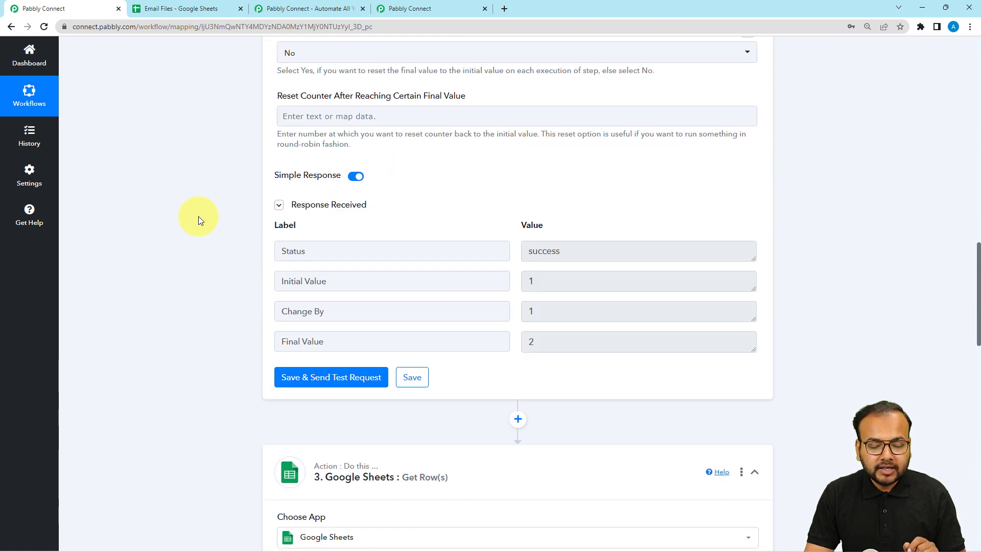
{"action": "scroll", "coordinate": [198, 216], "scroll_direction": "down", "scroll_amount": 1}
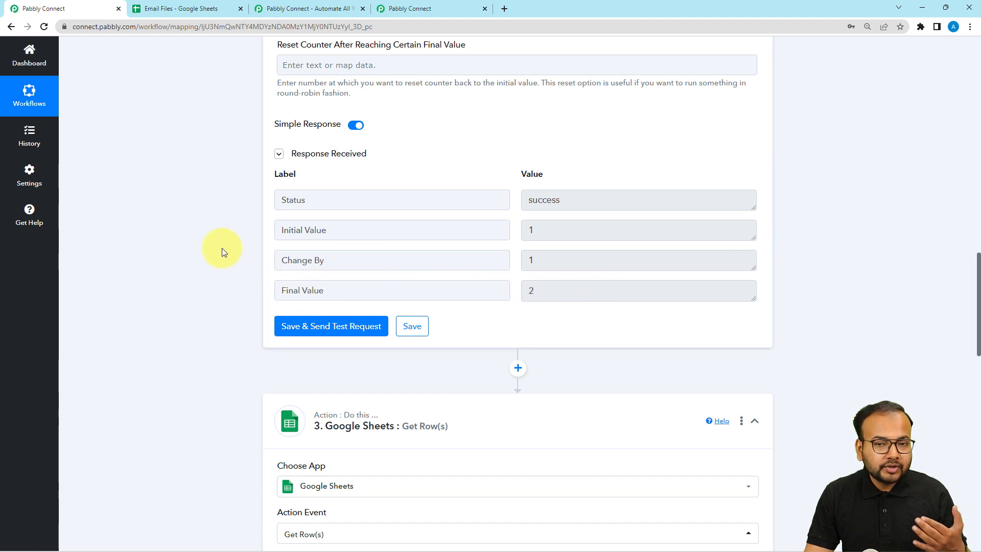
{"action": "scroll", "coordinate": [221, 247], "scroll_direction": "down", "scroll_amount": 5}
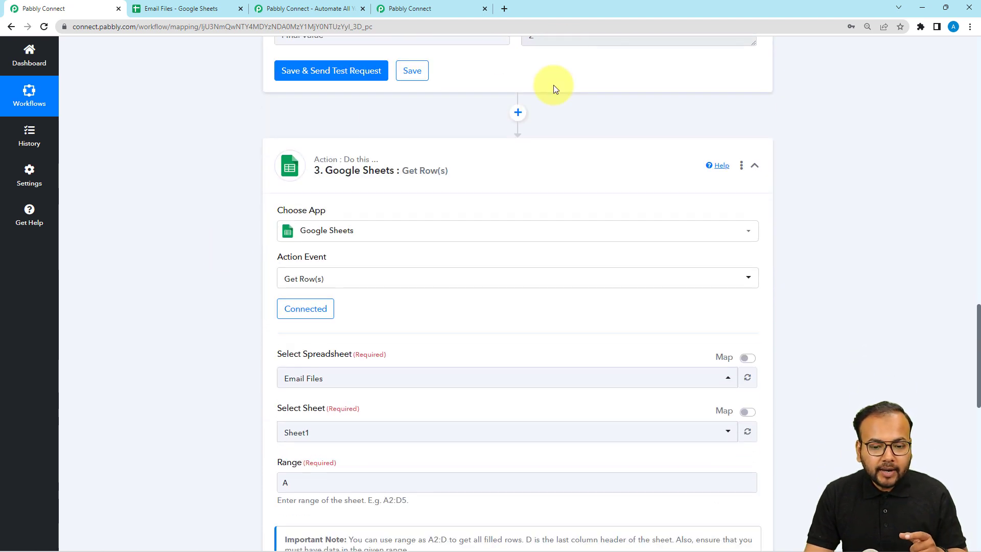
{"action": "scroll", "coordinate": [540, 94], "scroll_direction": "up", "scroll_amount": 1}
{"action": "left_click_drag", "start_coordinate": [401, 84], "coordinate": [265, 91]}
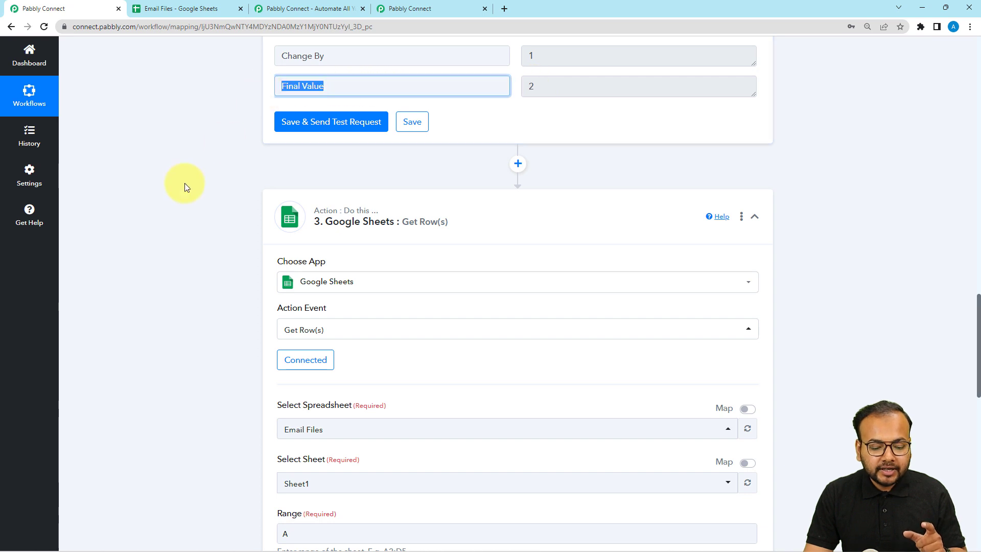
Map the Number Formatter's Final Value after the A in the Get Row(s) range and add a colon.
{"action": "scroll", "coordinate": [189, 194], "scroll_direction": "down", "scroll_amount": 3}
{"action": "scroll", "coordinate": [190, 196], "scroll_direction": "down", "scroll_amount": 2}
{"action": "left_click", "coordinate": [286, 227]}
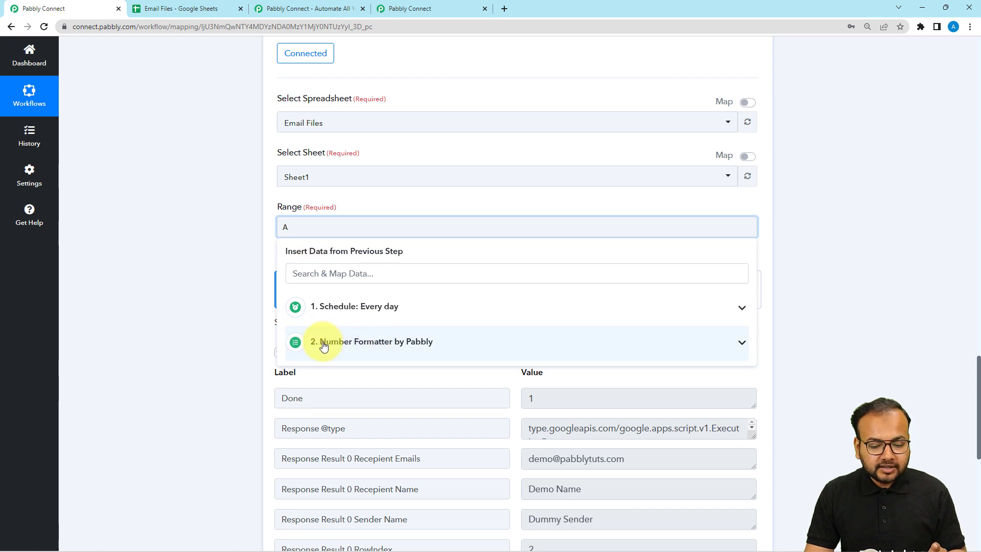
{"action": "left_click", "coordinate": [378, 346]}
{"action": "left_click", "coordinate": [339, 438]}
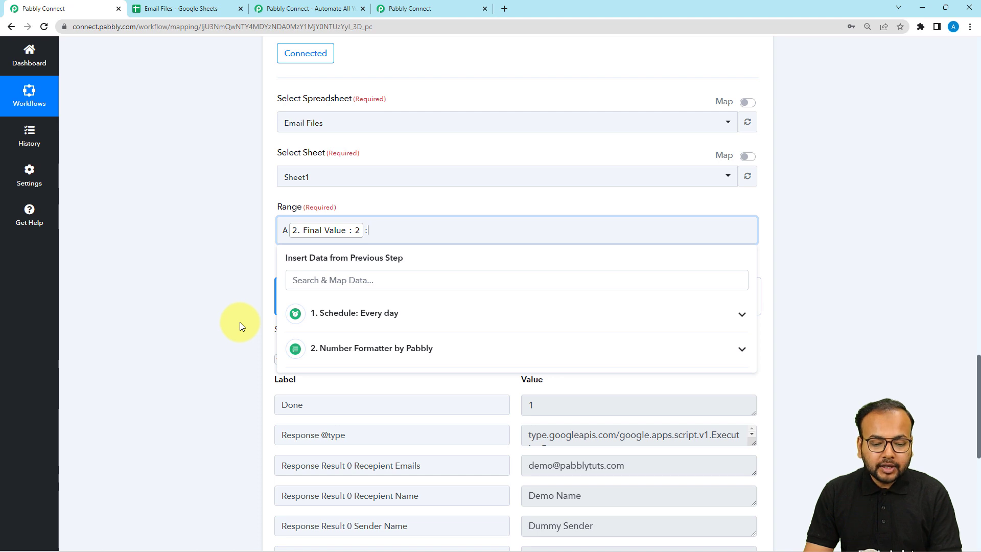
Check the last data column in Email Files and complete the range with C followed by the Number Formatter's Final Value.
{"action": "left_click", "coordinate": [204, 9]}
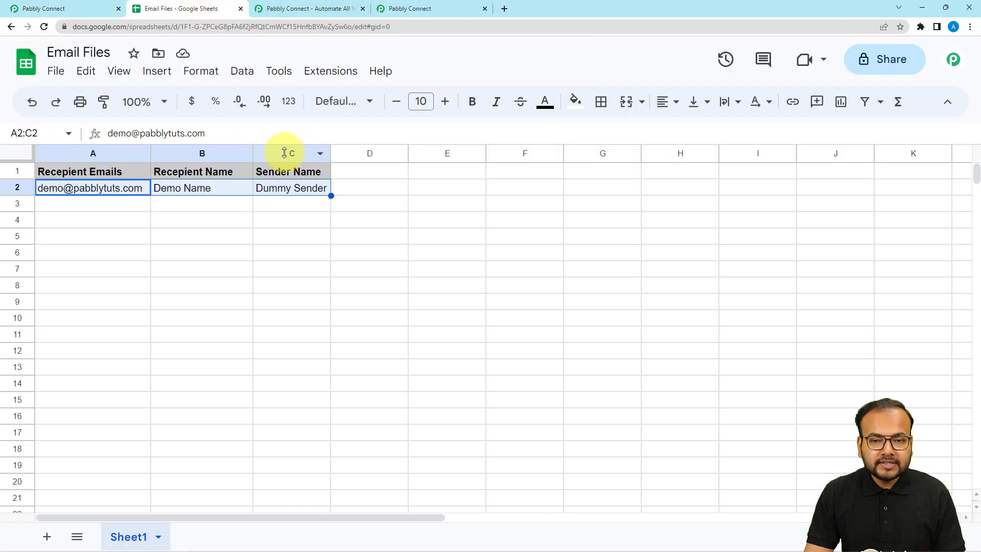
{"action": "left_click", "coordinate": [88, 5]}
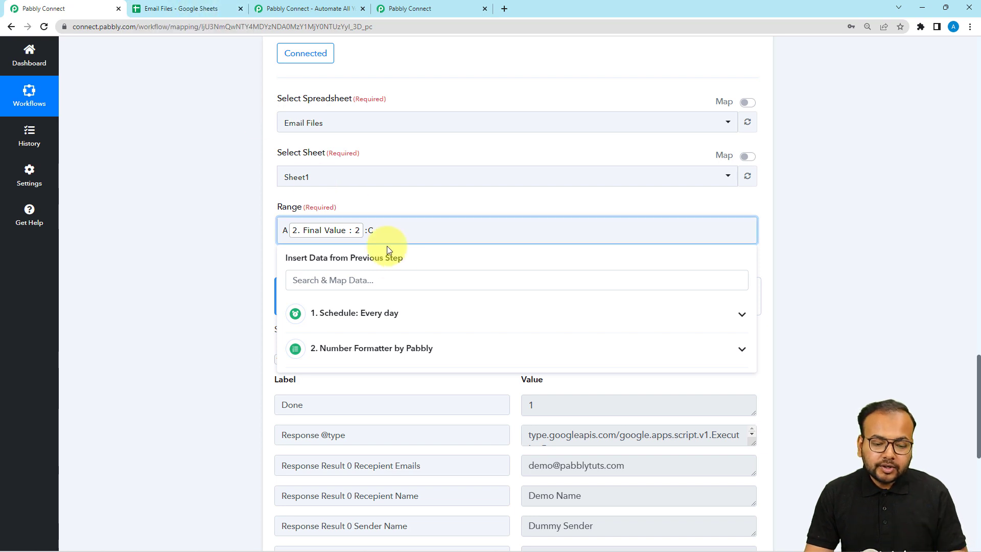
{"action": "left_click", "coordinate": [364, 354]}
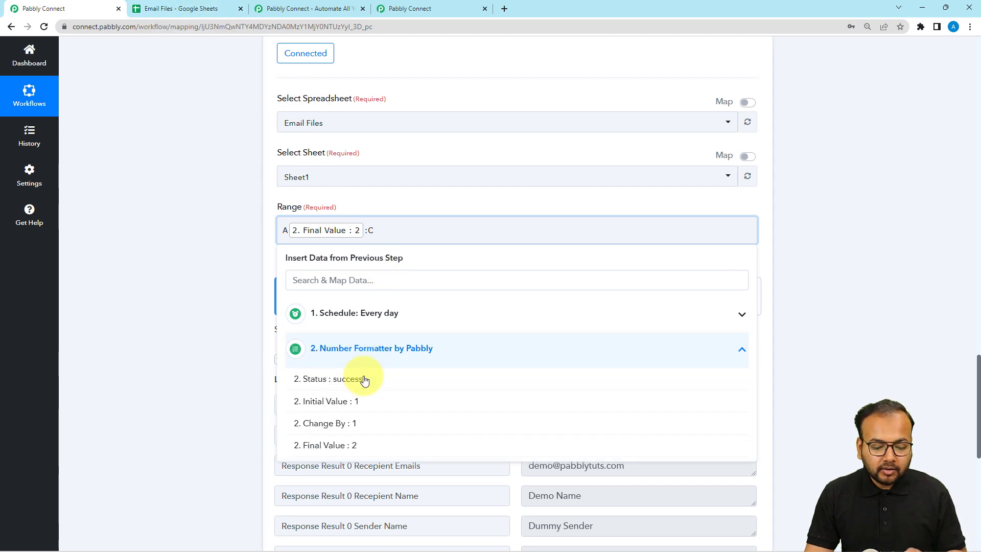
{"action": "left_click", "coordinate": [353, 445]}
{"action": "left_click", "coordinate": [199, 290]}
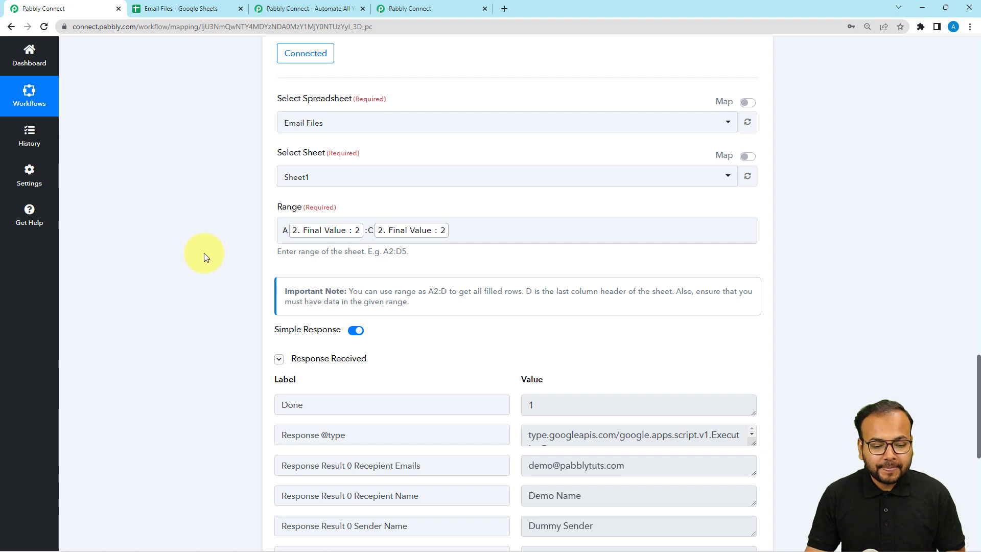
Compare the recipient email in the Get Row(s) response with the entry in the Email Files spreadsheet.
{"action": "scroll", "coordinate": [204, 254], "scroll_direction": "down", "scroll_amount": 2}
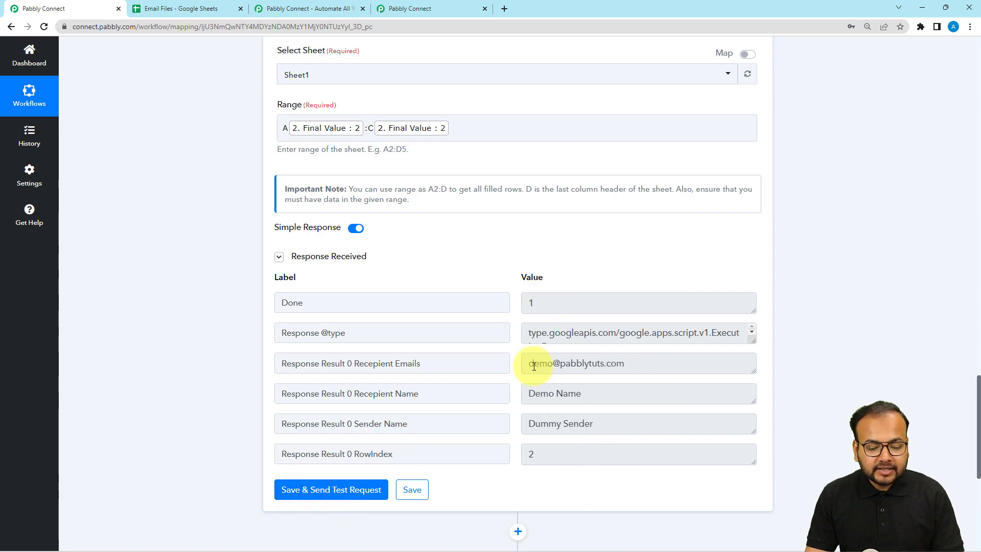
{"action": "left_click_drag", "start_coordinate": [420, 363], "coordinate": [356, 365]}
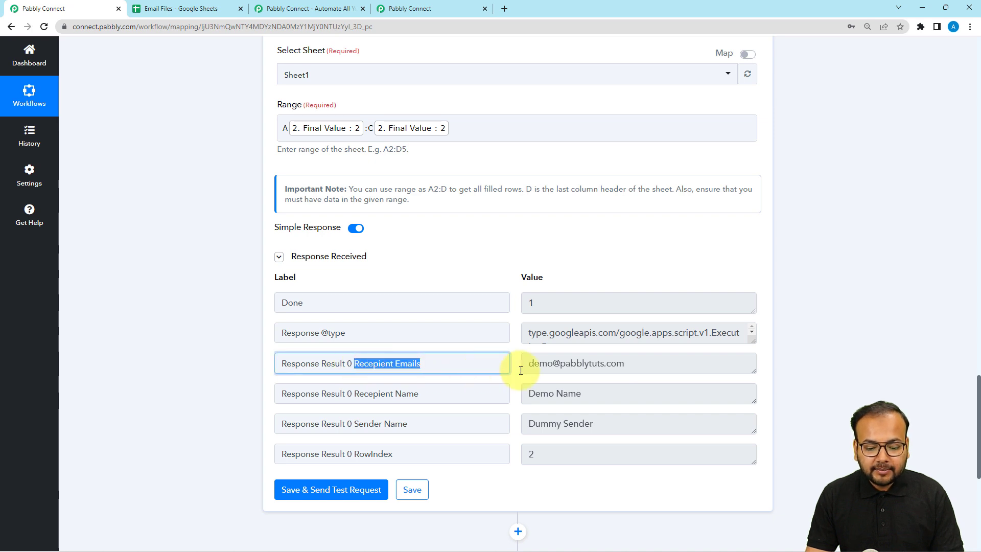
{"action": "left_click_drag", "start_coordinate": [635, 363], "coordinate": [526, 363]}
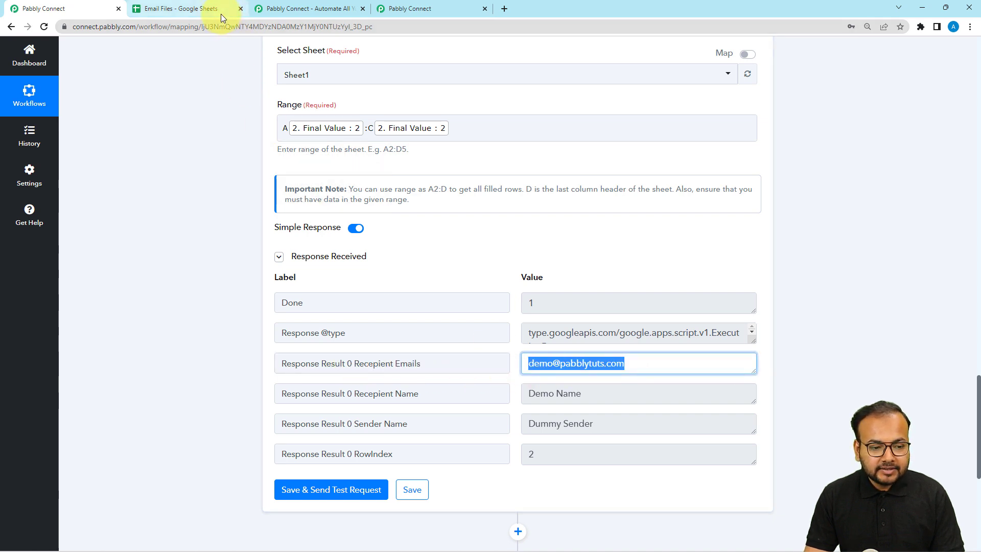
{"action": "left_click", "coordinate": [220, 10]}
{"action": "left_click", "coordinate": [56, 9]}
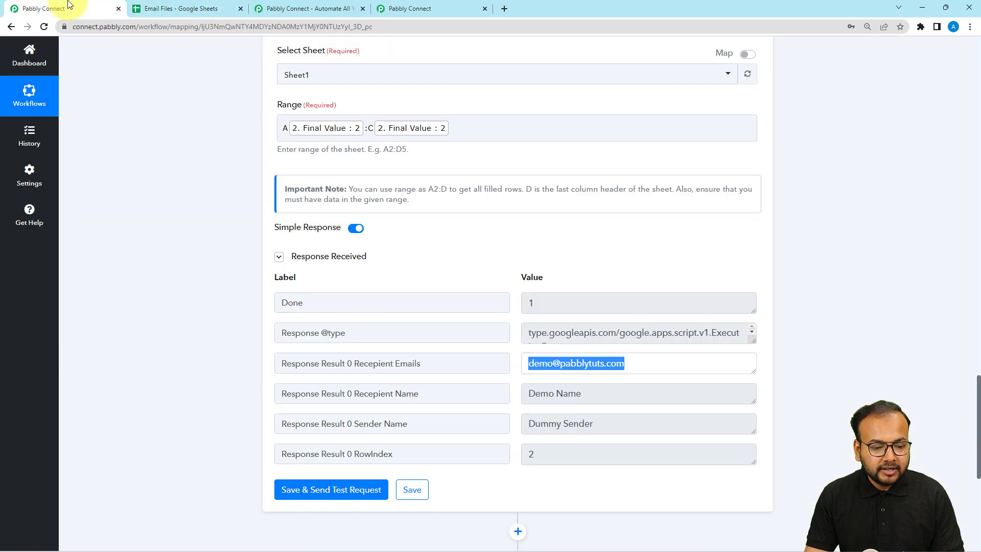
Compare the recipient name and sender name in the Get Row(s) response with cells B2 and C2 of the spreadsheet.
{"action": "left_click", "coordinate": [584, 397]}
{"action": "left_click_drag", "start_coordinate": [583, 397], "coordinate": [511, 396]}
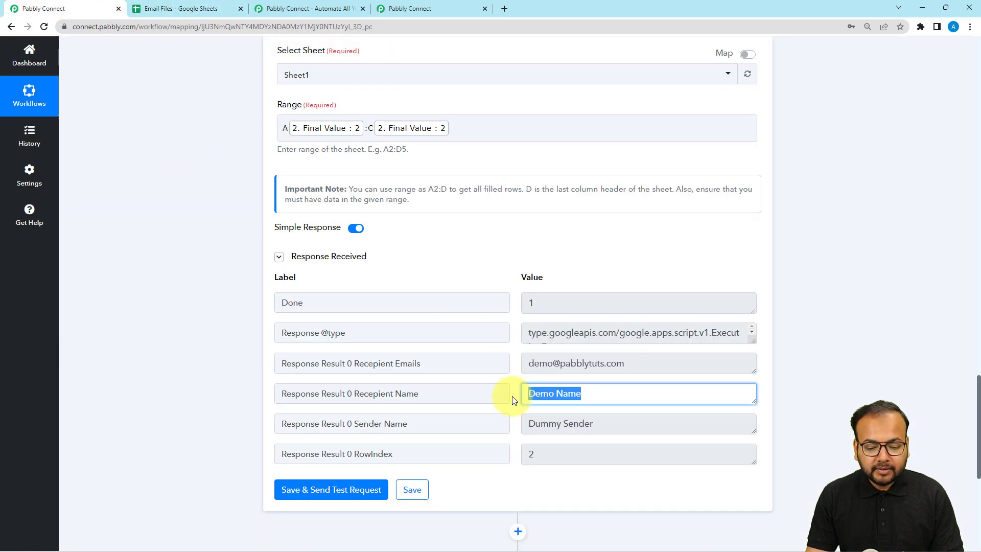
{"action": "left_click", "coordinate": [245, 8]}
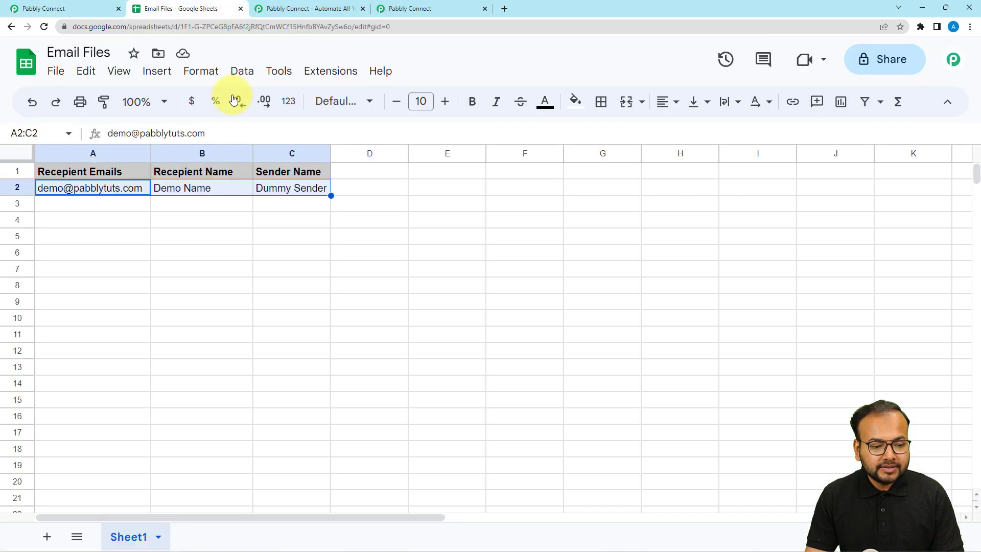
{"action": "left_click", "coordinate": [182, 191]}
{"action": "left_click", "coordinate": [99, 4]}
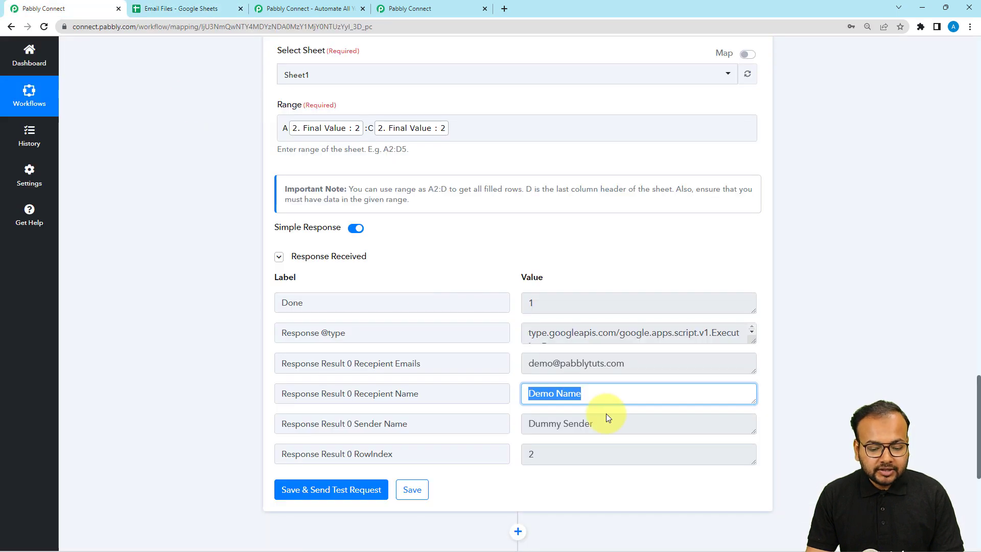
{"action": "left_click_drag", "start_coordinate": [603, 422], "coordinate": [510, 427]}
{"action": "left_click", "coordinate": [195, 8]}
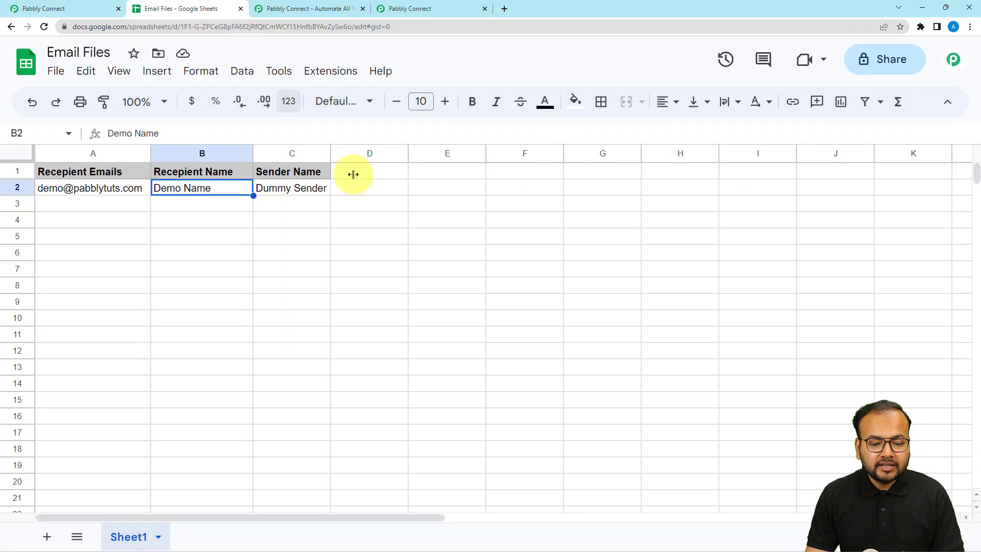
{"action": "left_click", "coordinate": [318, 189]}
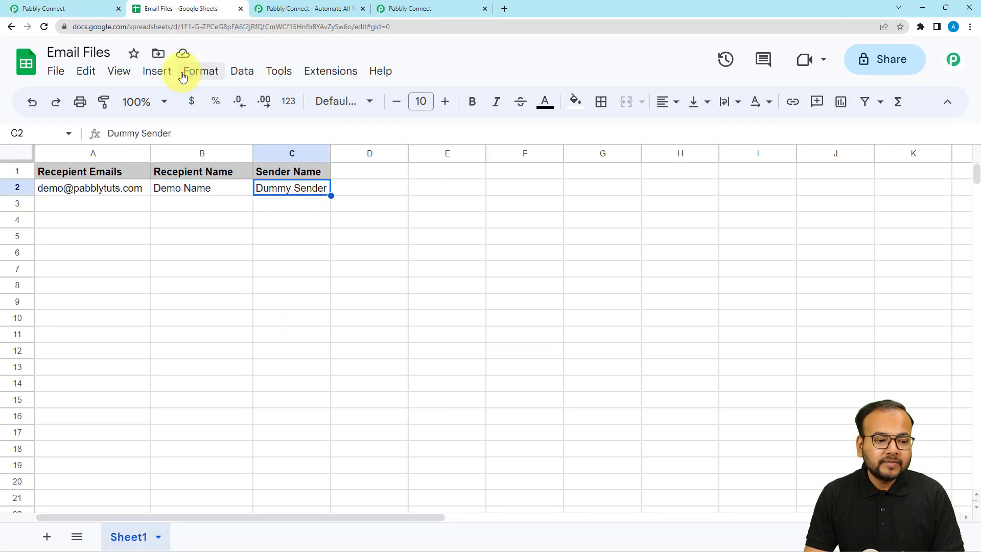
Return to the workflow and expand the Gmail Send Email action.
{"action": "left_click", "coordinate": [84, 14]}
{"action": "scroll", "coordinate": [185, 182], "scroll_direction": "down", "scroll_amount": 4}
{"action": "scroll", "coordinate": [185, 181], "scroll_direction": "down", "scroll_amount": 2}
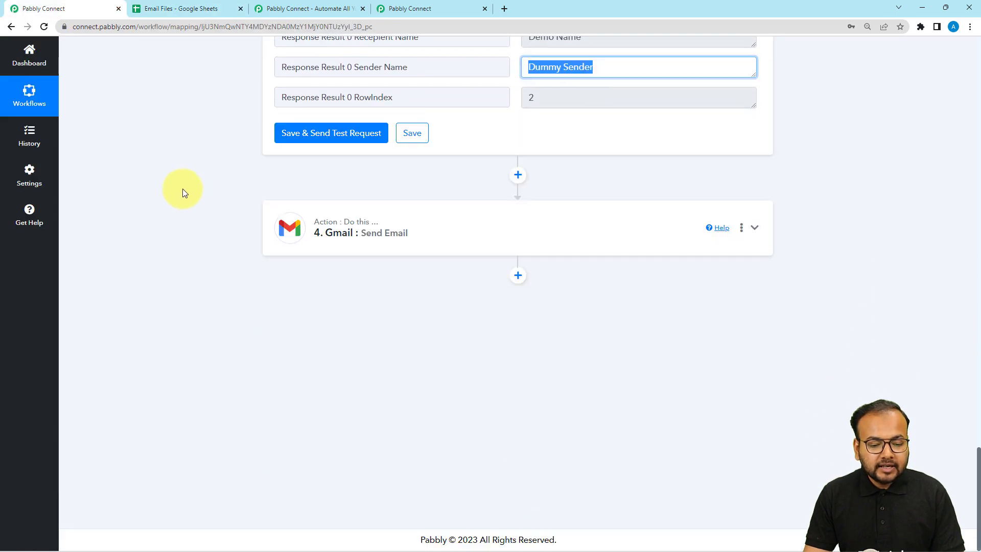
{"action": "left_click", "coordinate": [376, 248]}
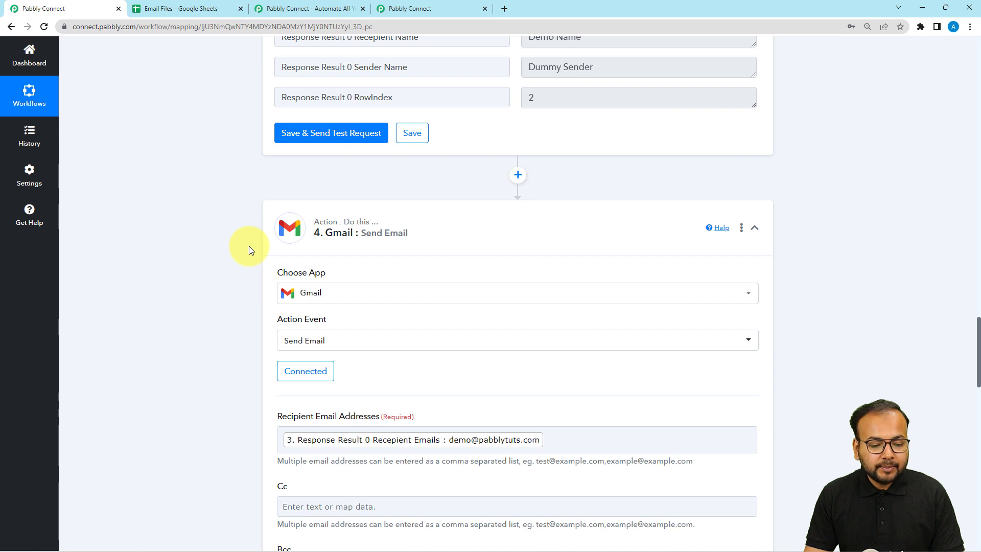
Examine the Gmail action's event, mapped recipient email address, sender name and email subject.
{"action": "scroll", "coordinate": [249, 248], "scroll_direction": "down", "scroll_amount": 1}
{"action": "scroll", "coordinate": [249, 249], "scroll_direction": "down", "scroll_amount": 1}
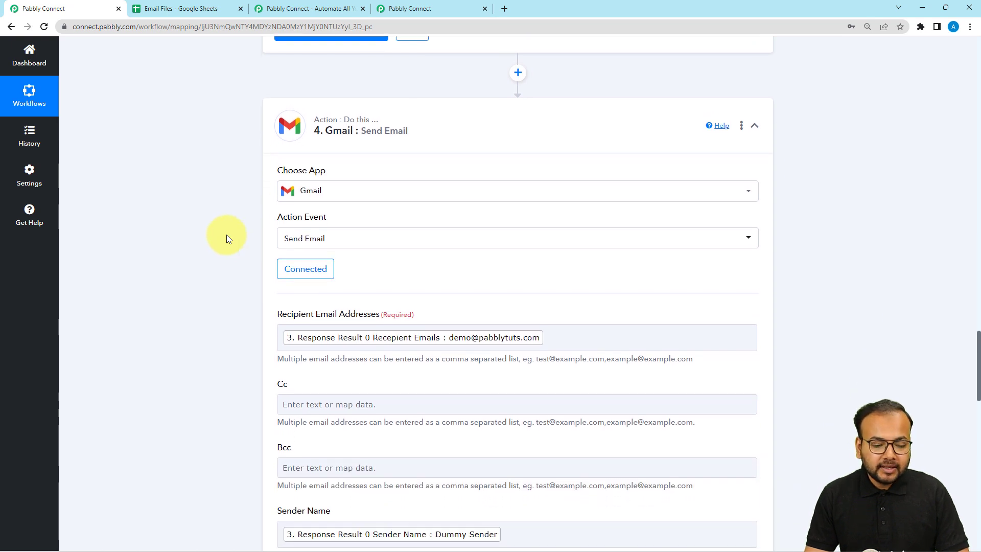
{"action": "scroll", "coordinate": [226, 237], "scroll_direction": "down", "scroll_amount": 1}
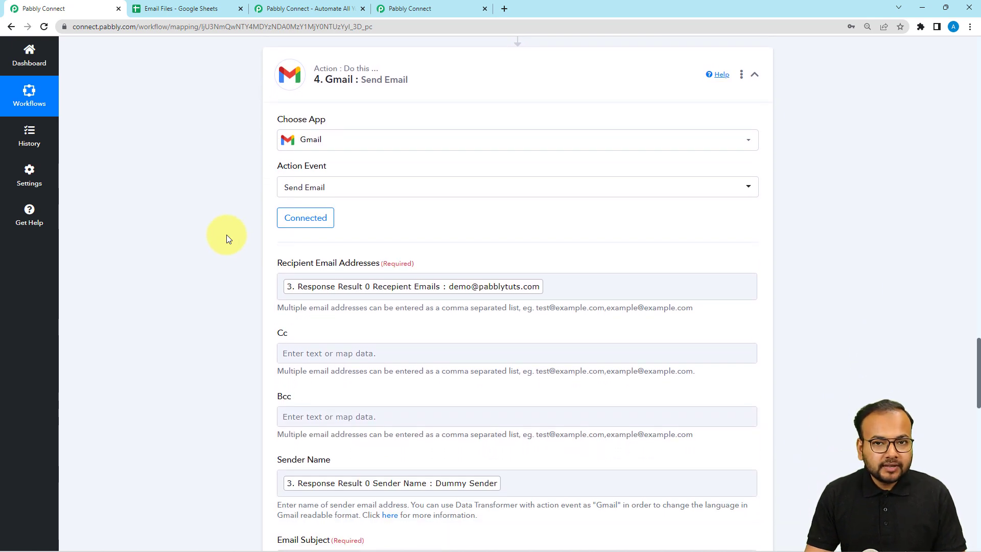
{"action": "scroll", "coordinate": [226, 239], "scroll_direction": "down", "scroll_amount": 2}
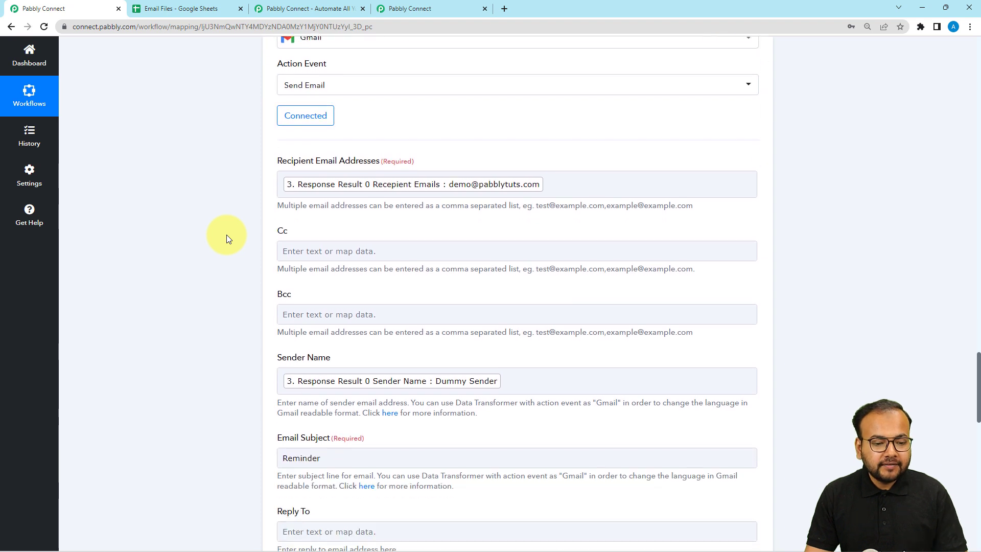
{"action": "scroll", "coordinate": [301, 156], "scroll_direction": "up", "scroll_amount": 2}
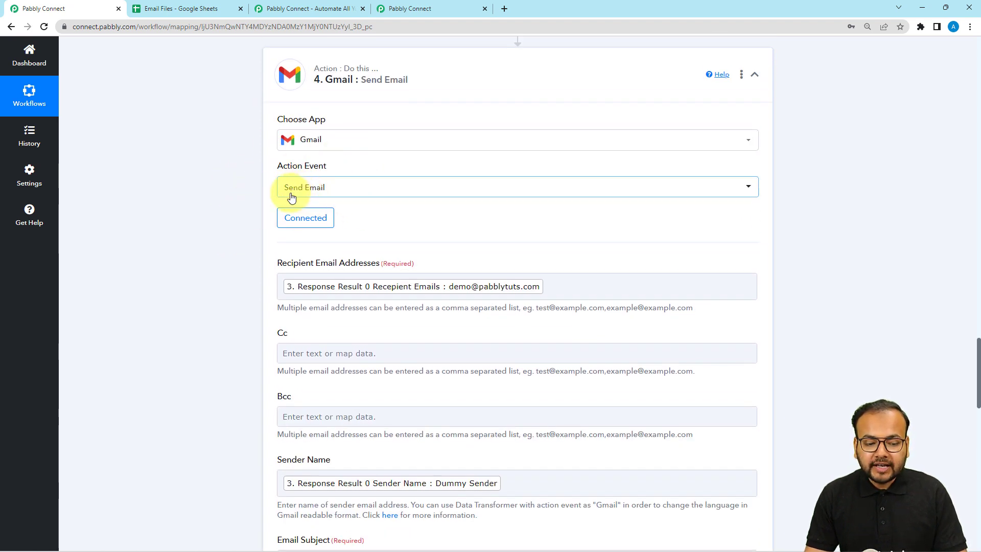
{"action": "scroll", "coordinate": [416, 258], "scroll_direction": "down", "scroll_amount": 1}
{"action": "left_click", "coordinate": [551, 242]}
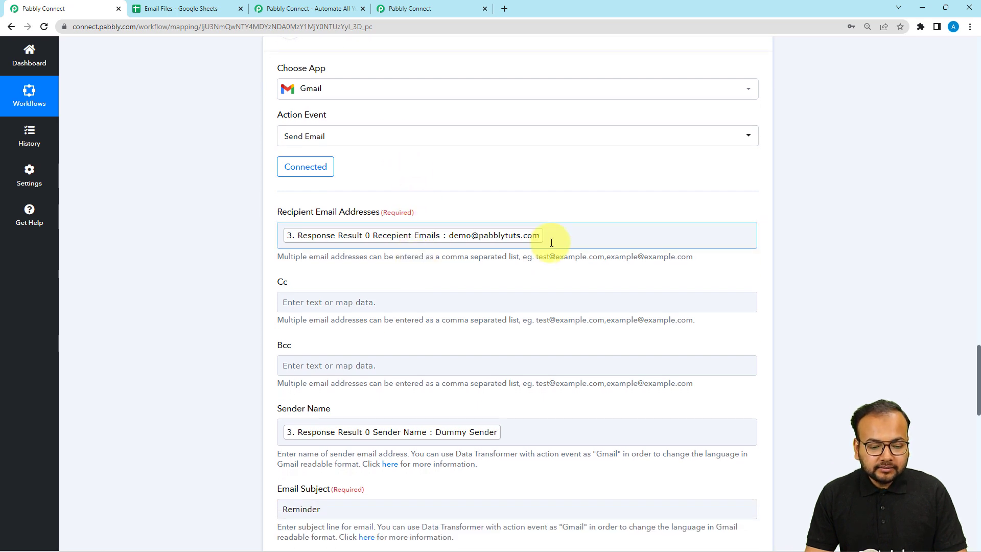
{"action": "left_click", "coordinate": [299, 211]}
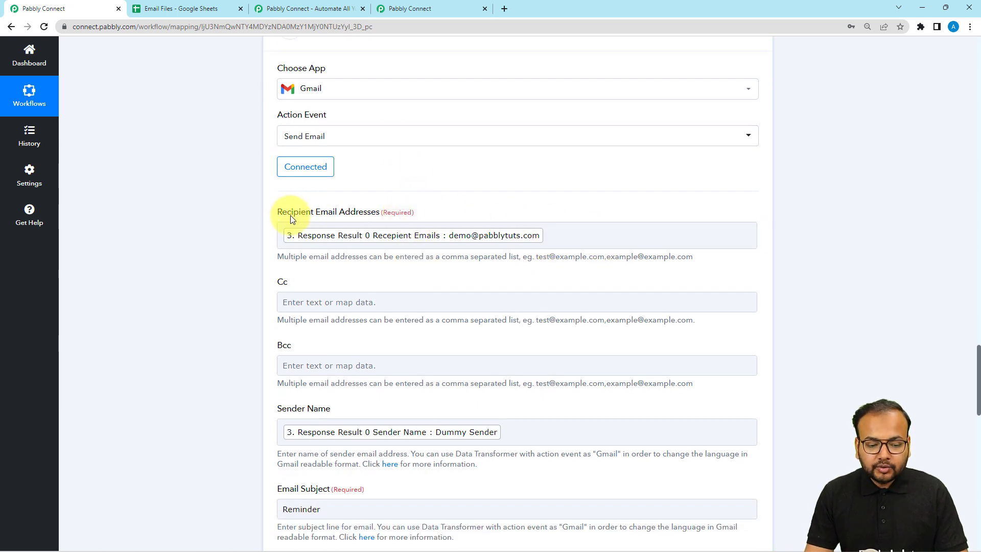
{"action": "left_click", "coordinate": [548, 231]}
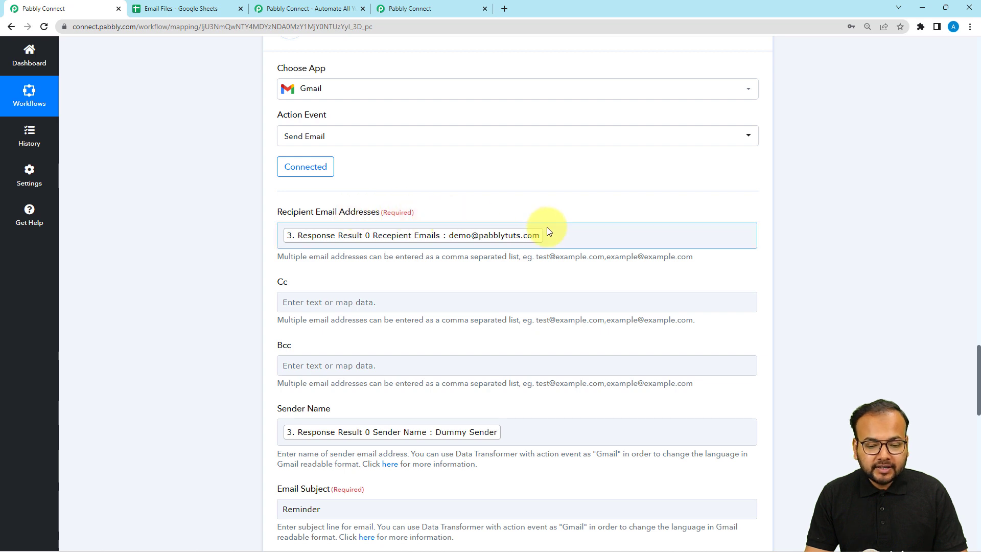
Examine the recipient email, recipient name and sender name fields in the Get Row(s) response.
{"action": "left_click", "coordinate": [184, 242]}
{"action": "scroll", "coordinate": [195, 247], "scroll_direction": "up", "scroll_amount": 9}
{"action": "scroll", "coordinate": [194, 248], "scroll_direction": "up", "scroll_amount": 2}
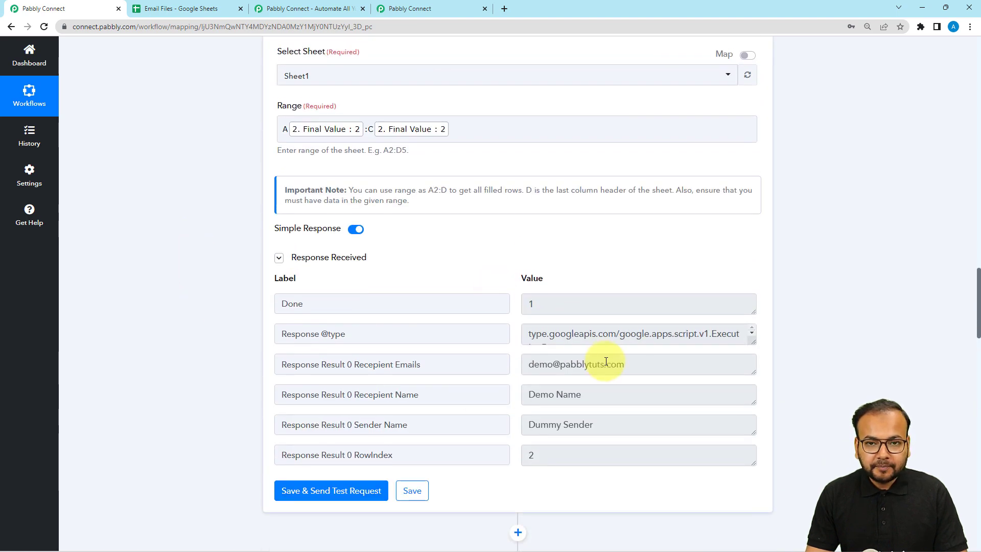
{"action": "scroll", "coordinate": [307, 332], "scroll_direction": "down", "scroll_amount": 1}
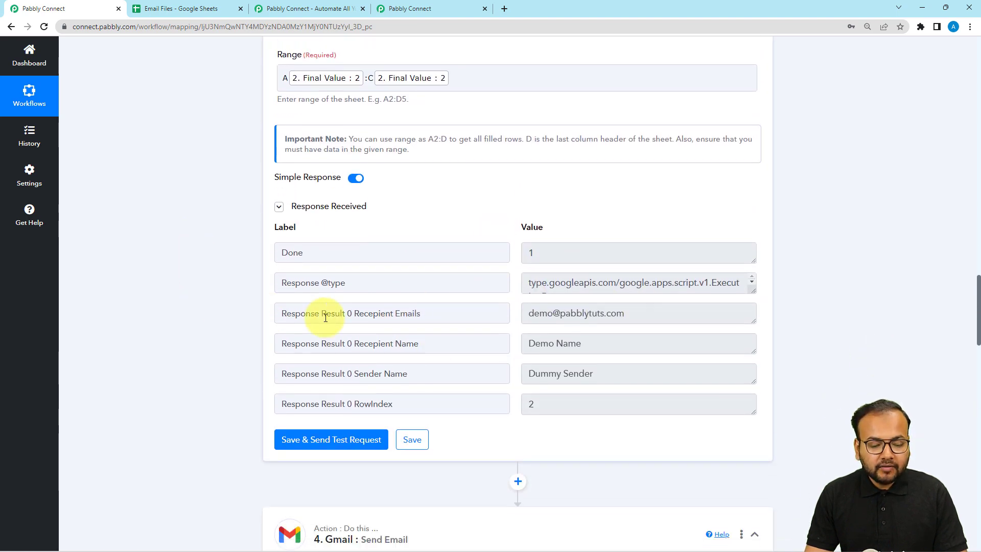
{"action": "left_click_drag", "start_coordinate": [378, 313], "coordinate": [419, 343]}
Replace the Gmail action's recipient email address mapping with Response Result 0 Recepient Name from the Google Sheets step.
{"action": "scroll", "coordinate": [267, 352], "scroll_direction": "down", "scroll_amount": 4}
{"action": "scroll", "coordinate": [266, 352], "scroll_direction": "down", "scroll_amount": 5}
{"action": "left_click", "coordinate": [558, 290]}
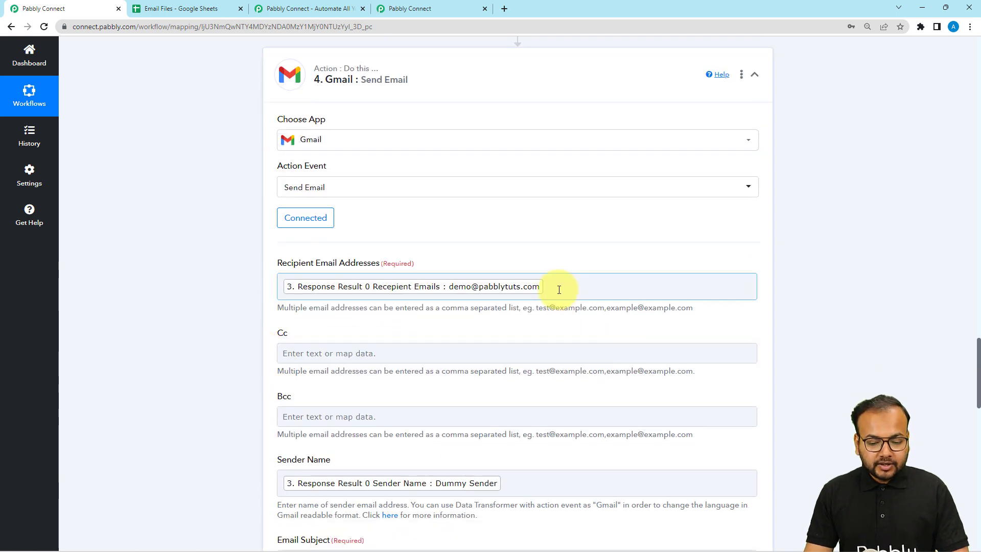
{"action": "key", "text": "BackSpace"}
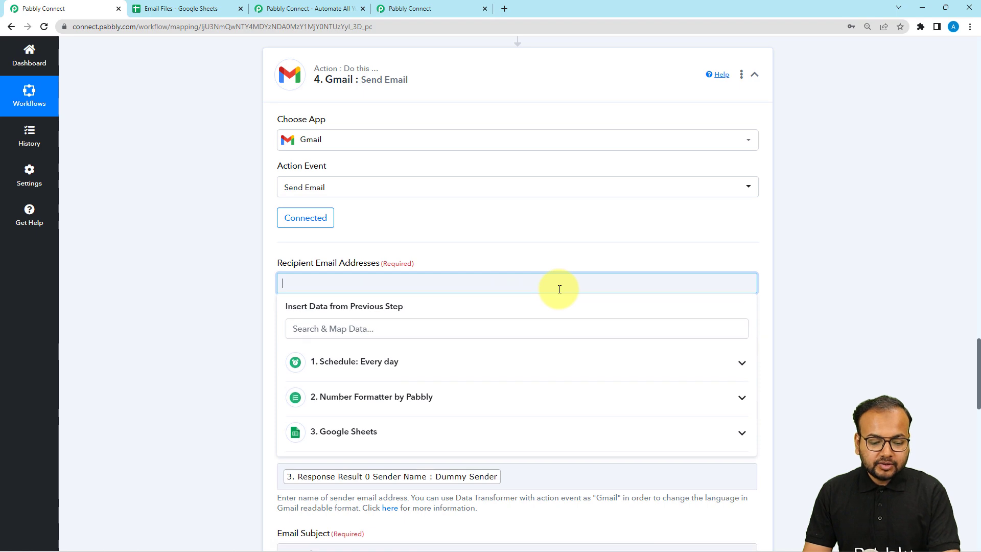
{"action": "left_click", "coordinate": [368, 442]}
{"action": "scroll", "coordinate": [228, 401], "scroll_direction": "down", "scroll_amount": 4}
{"action": "left_click", "coordinate": [385, 327]}
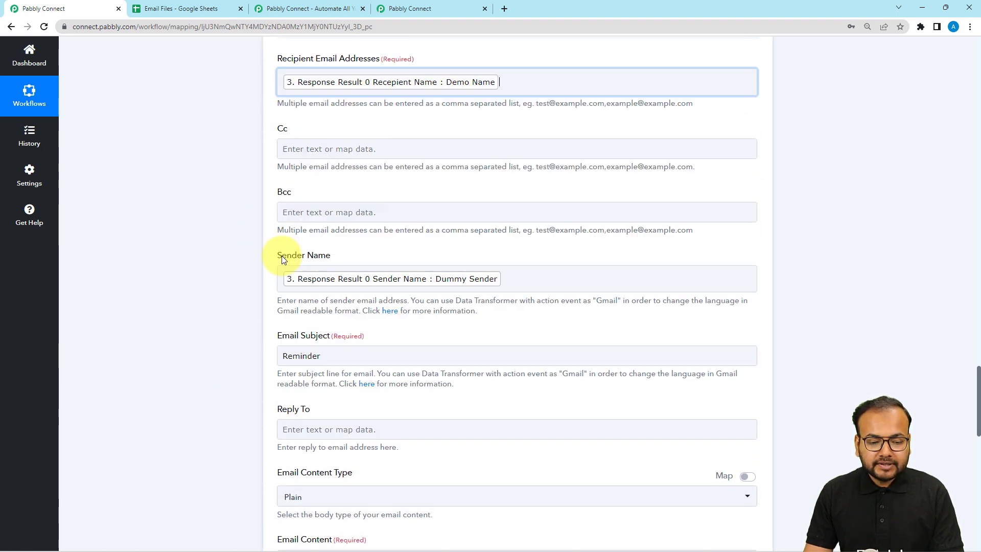
Clear the Sender Name mapping and remap it to Response Result 0 Sender Name from the Google Sheets step.
{"action": "scroll", "coordinate": [255, 223], "scroll_direction": "down", "scroll_amount": 1}
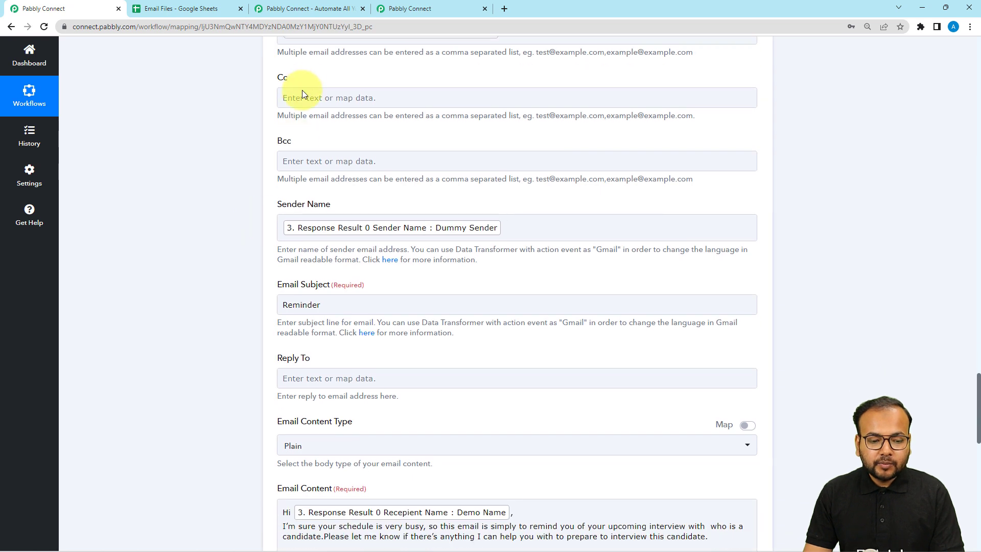
{"action": "left_click", "coordinate": [314, 90]}
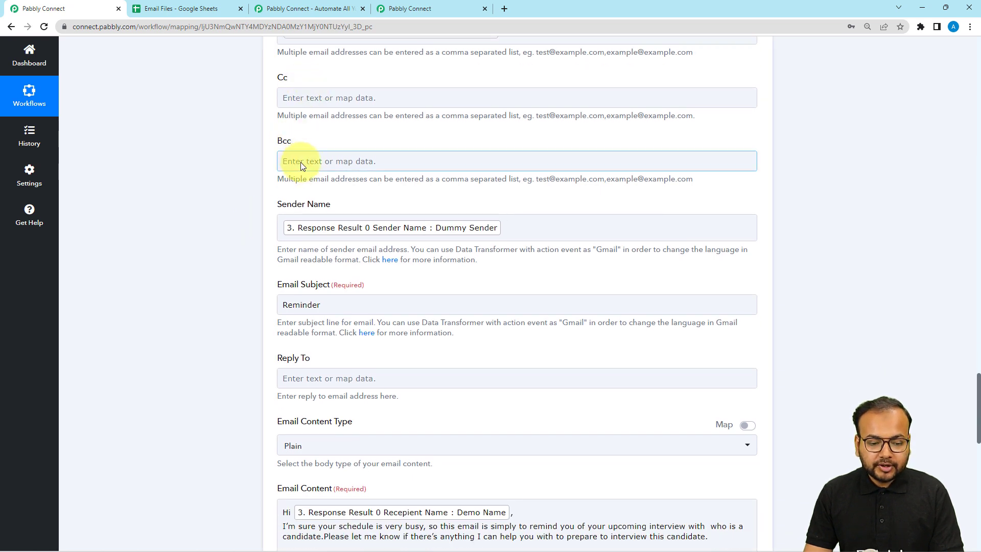
{"action": "scroll", "coordinate": [244, 210], "scroll_direction": "down", "scroll_amount": 2}
{"action": "left_click_drag", "start_coordinate": [486, 126], "coordinate": [545, 125]}
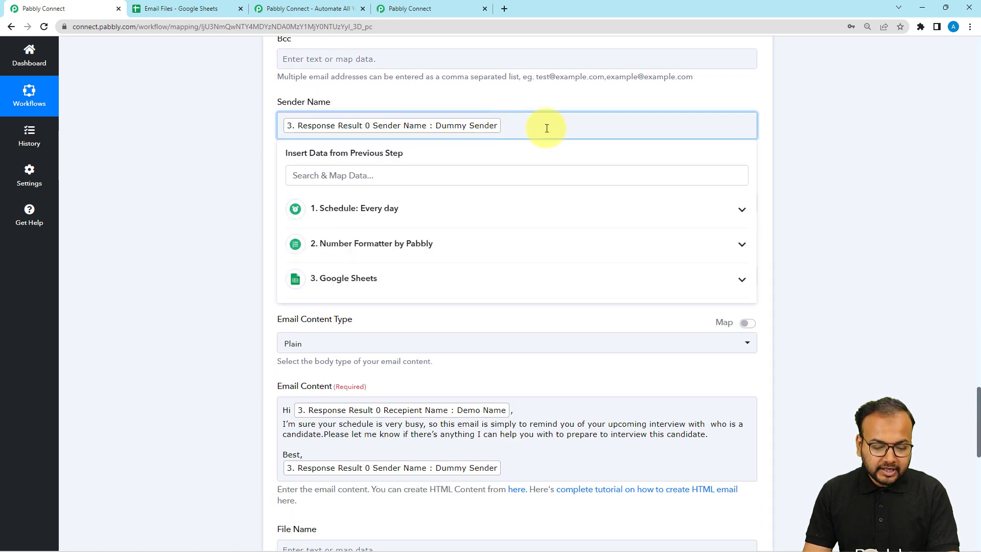
{"action": "key", "text": "BackSpace"}
{"action": "left_click", "coordinate": [383, 276]}
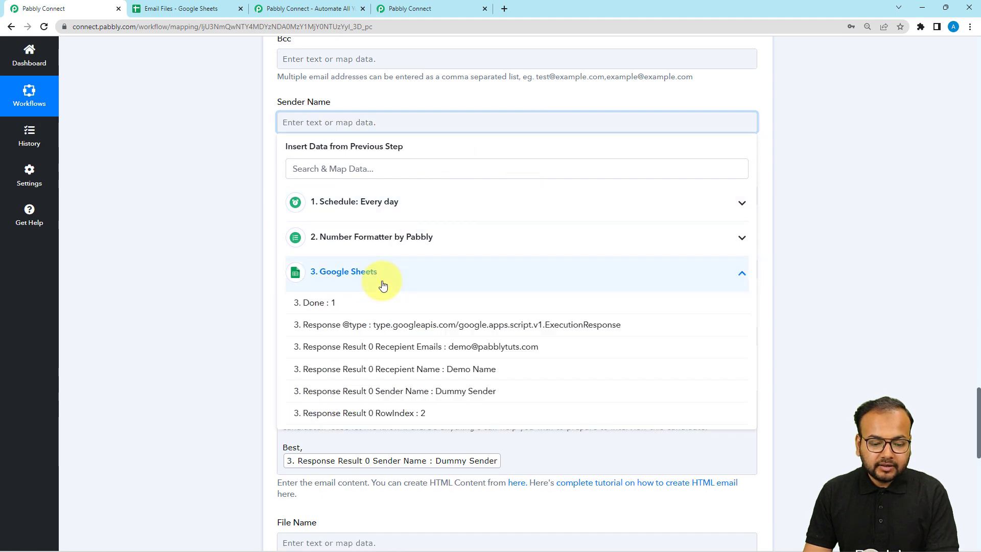
{"action": "left_click", "coordinate": [390, 398]}
Review the email subject and select Plain as the email content type.
{"action": "scroll", "coordinate": [166, 262], "scroll_direction": "down", "scroll_amount": 1}
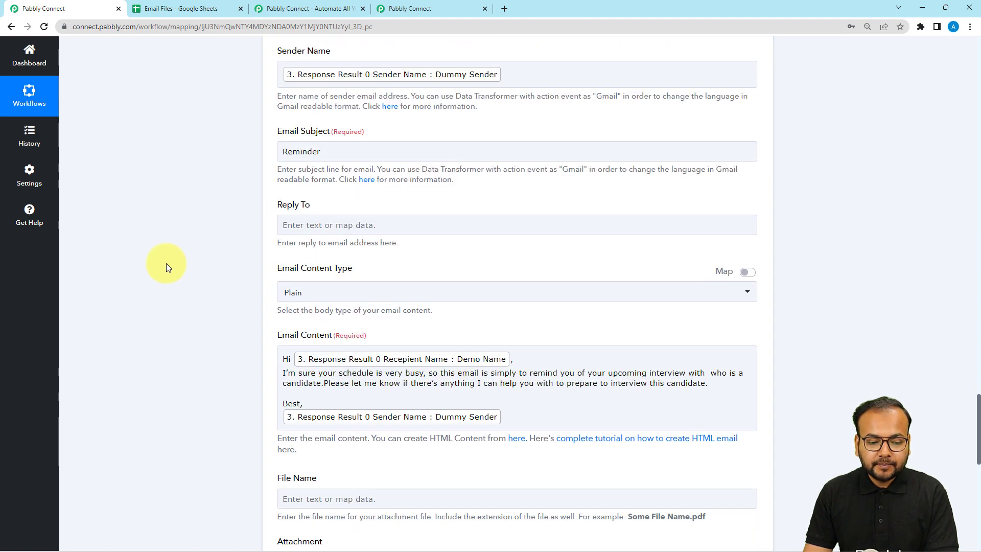
{"action": "left_click", "coordinate": [343, 153]}
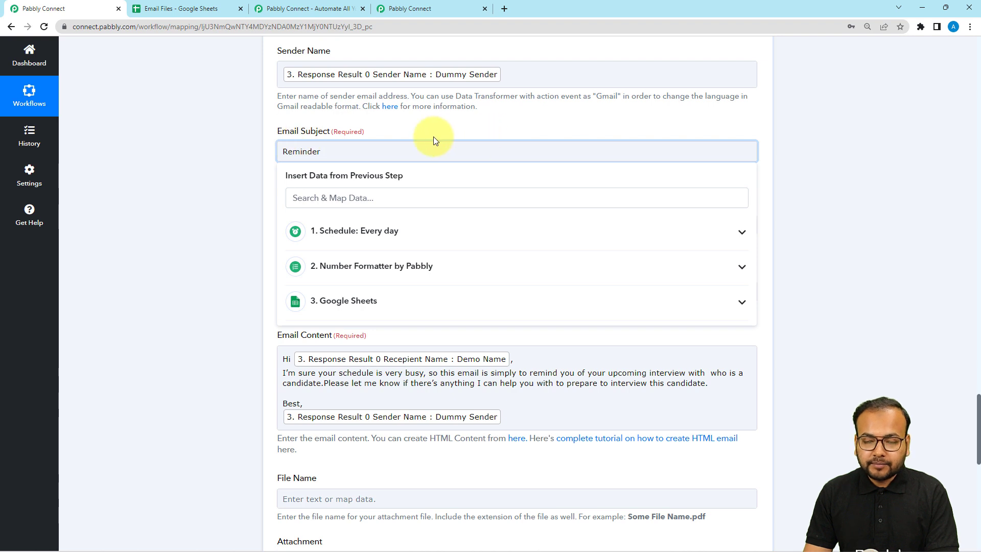
{"action": "left_click", "coordinate": [238, 162]}
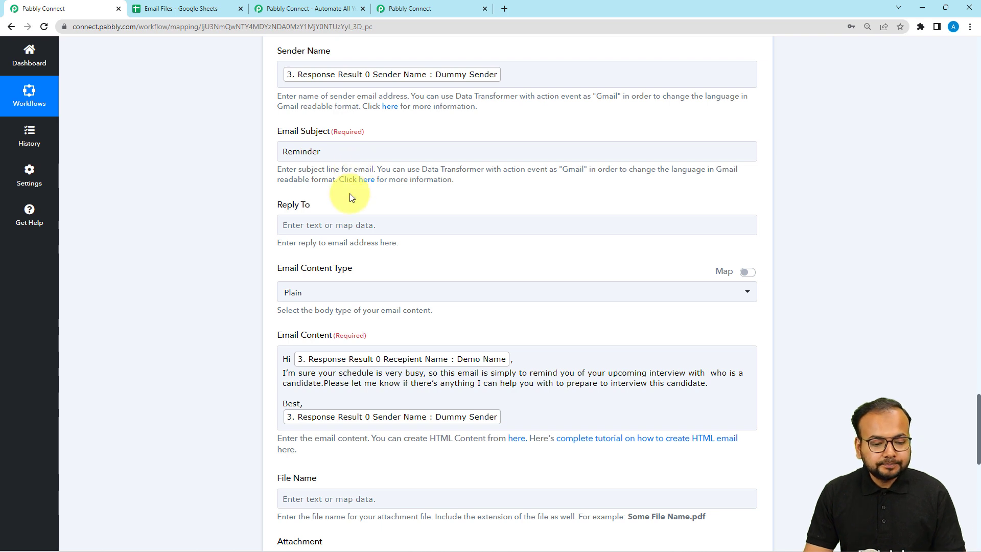
{"action": "scroll", "coordinate": [349, 194], "scroll_direction": "down", "scroll_amount": 3}
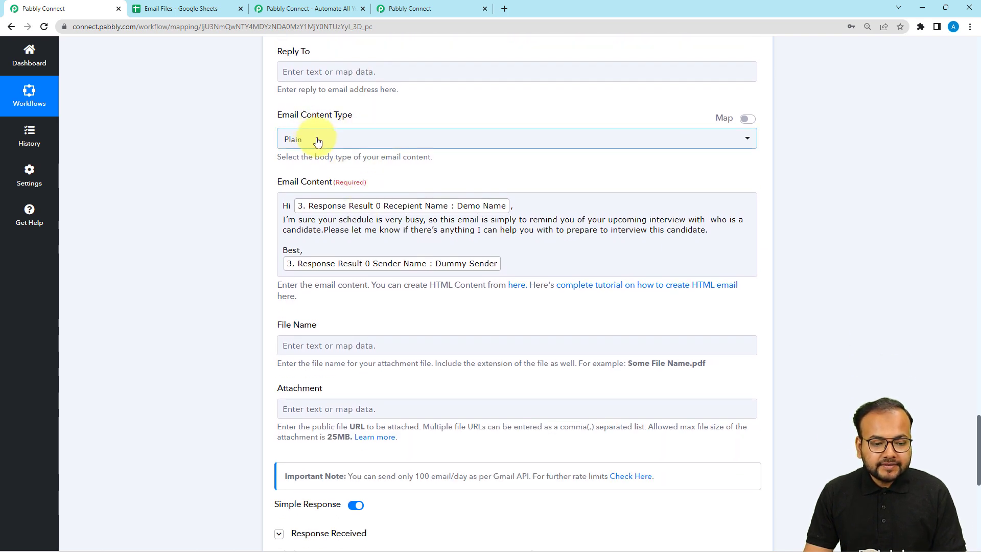
{"action": "left_click", "coordinate": [317, 141]}
{"action": "left_click", "coordinate": [306, 191]}
Remap the name after "Hi" in the email content to Response Result 0 Recepient Name from the Google Sheets step.
{"action": "scroll", "coordinate": [243, 174], "scroll_direction": "down", "scroll_amount": 1}
{"action": "scroll", "coordinate": [243, 170], "scroll_direction": "down", "scroll_amount": 1}
{"action": "left_click", "coordinate": [459, 211]}
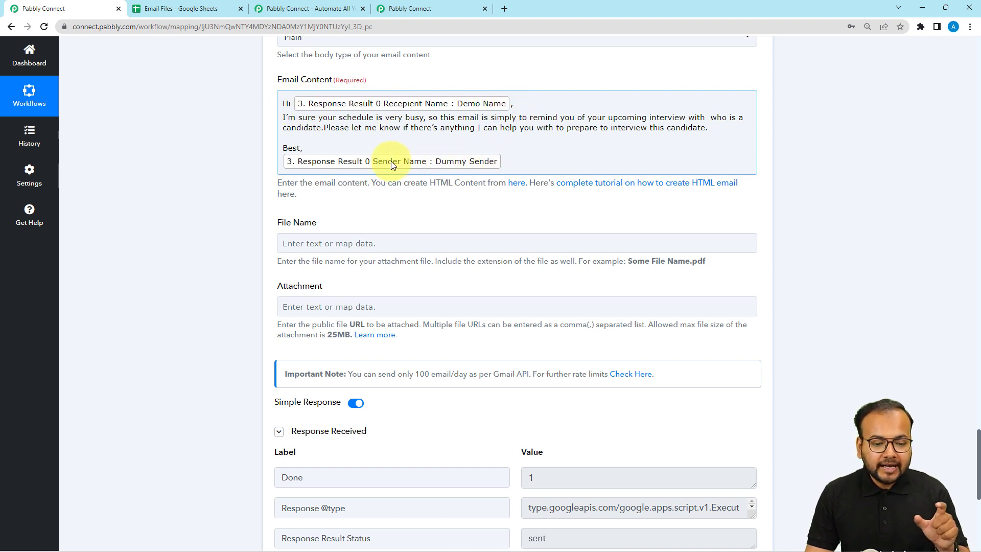
{"action": "left_click", "coordinate": [510, 103]}
{"action": "key", "text": "BackSpace"}
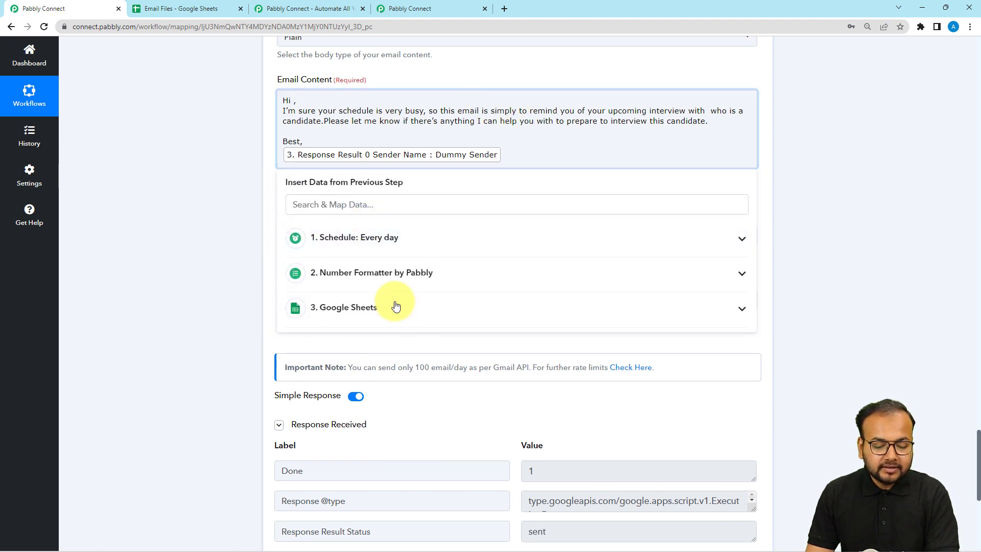
{"action": "left_click", "coordinate": [365, 313]}
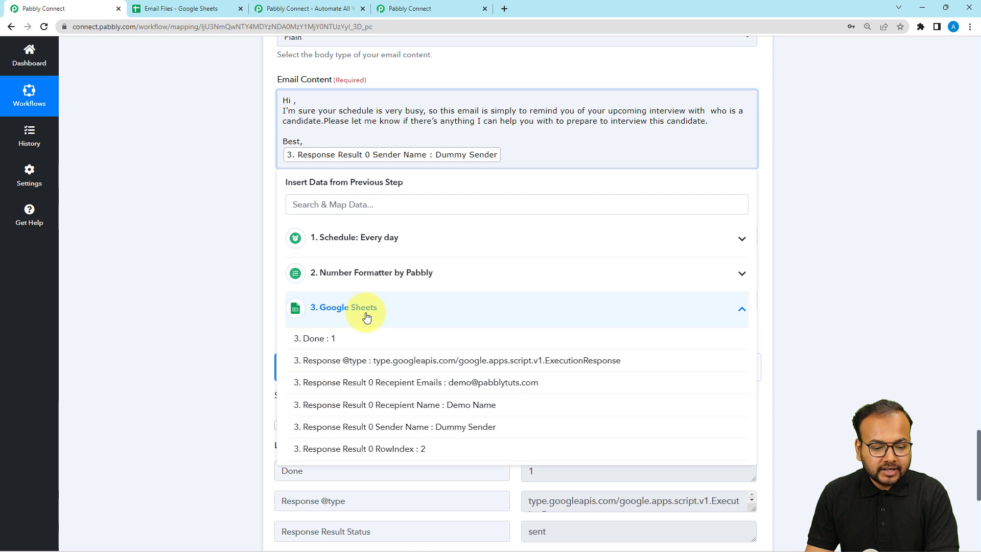
{"action": "left_click", "coordinate": [330, 406]}
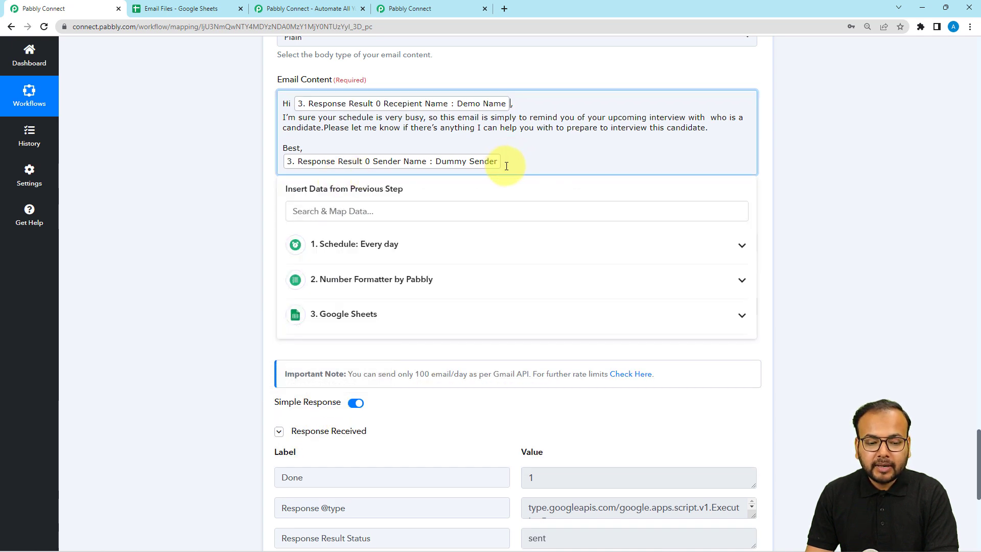
{"action": "left_click", "coordinate": [172, 185]}
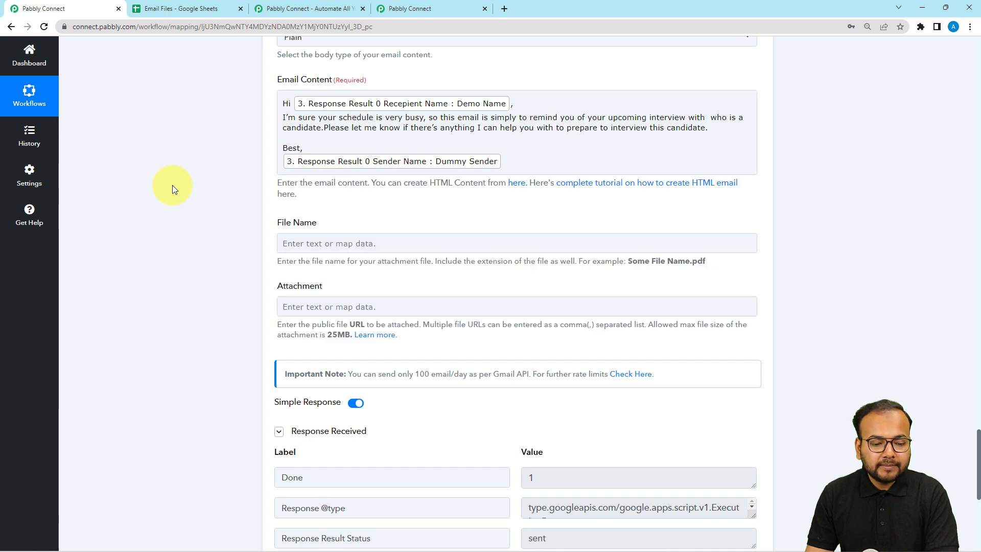
Compare the mapped names in the email content with the recipient and sender columns of the Email Files spreadsheet.
{"action": "left_click", "coordinate": [296, 153]}
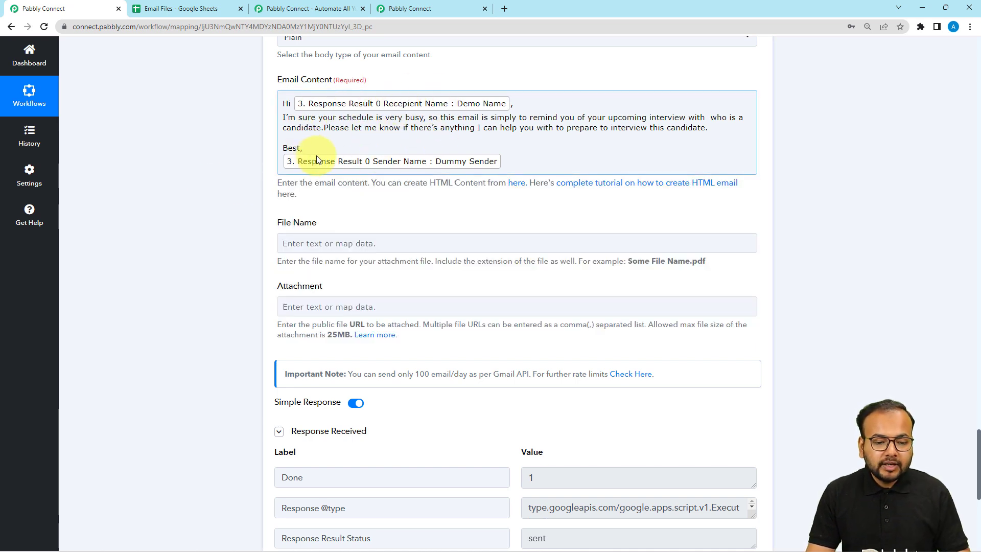
{"action": "left_click", "coordinate": [219, 227]}
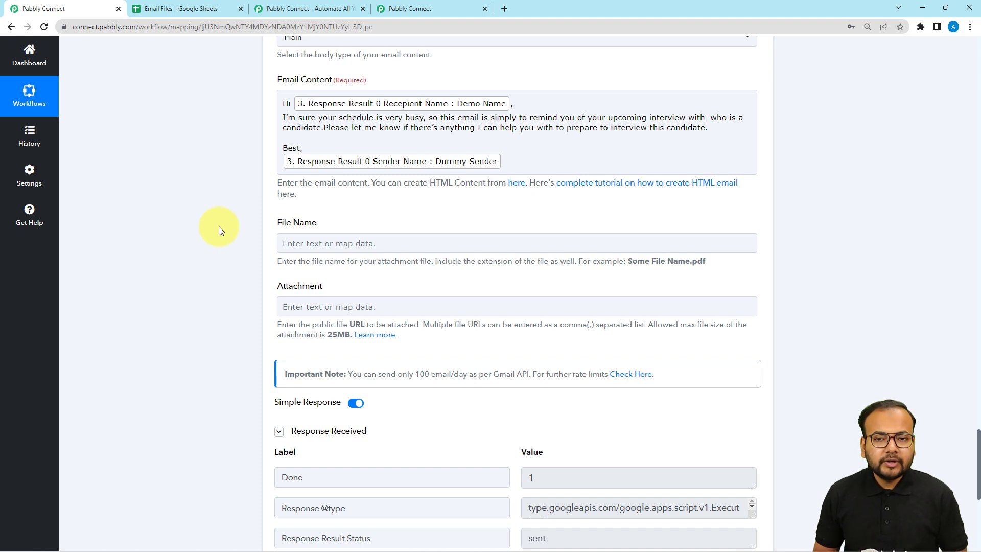
{"action": "left_click", "coordinate": [178, 8]}
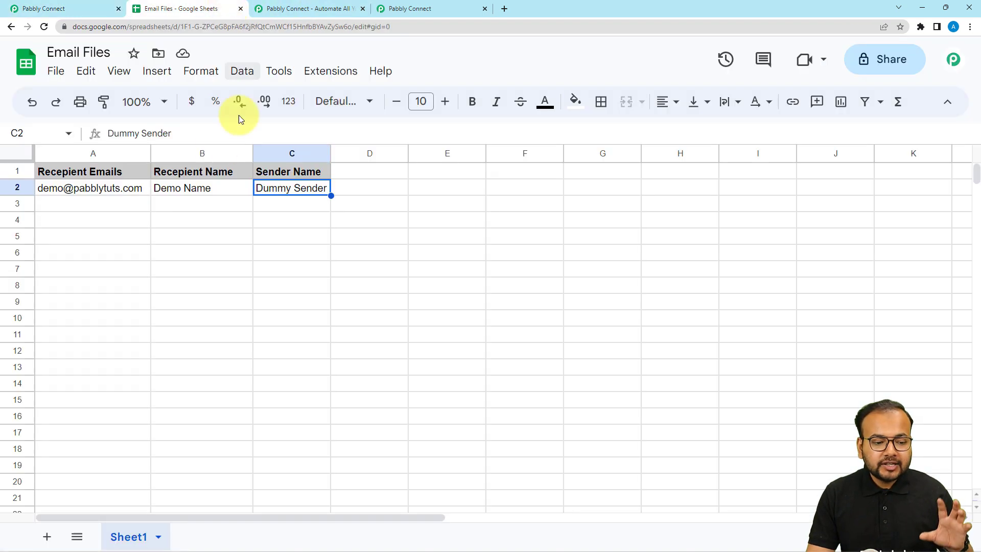
{"action": "left_click", "coordinate": [56, 4]}
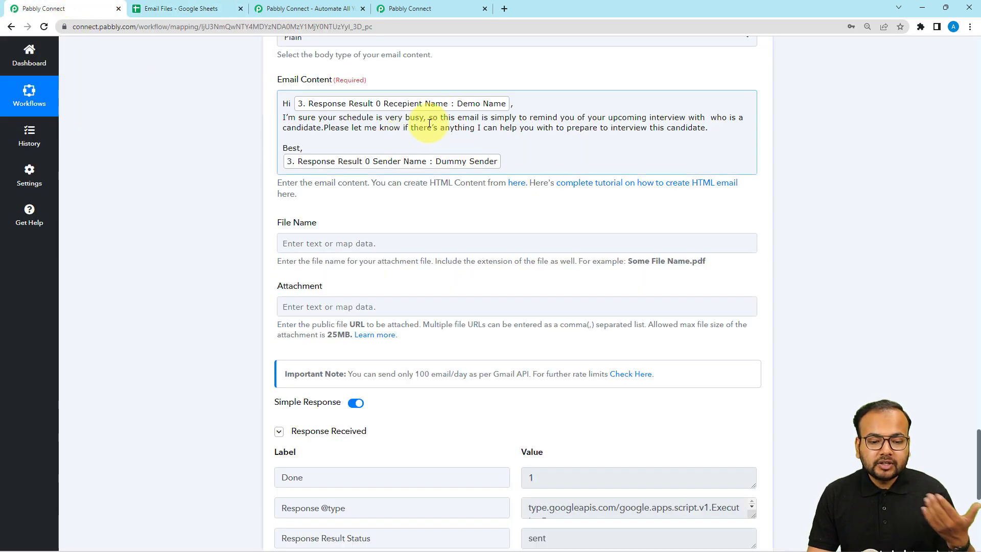
{"action": "left_click", "coordinate": [140, 190]}
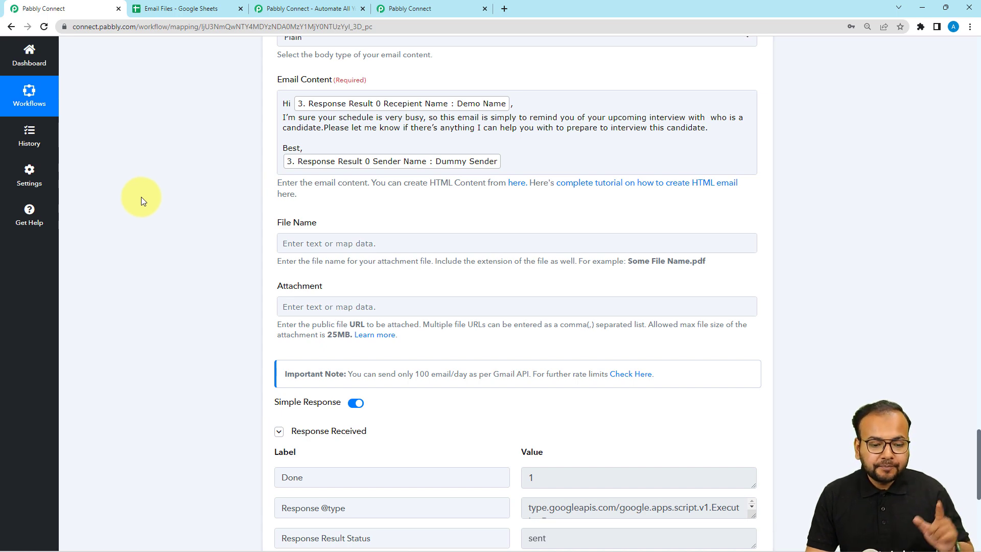
Save the Gmail Send Email action and send a test request from the workflow.
{"action": "scroll", "coordinate": [138, 223], "scroll_direction": "down", "scroll_amount": 4}
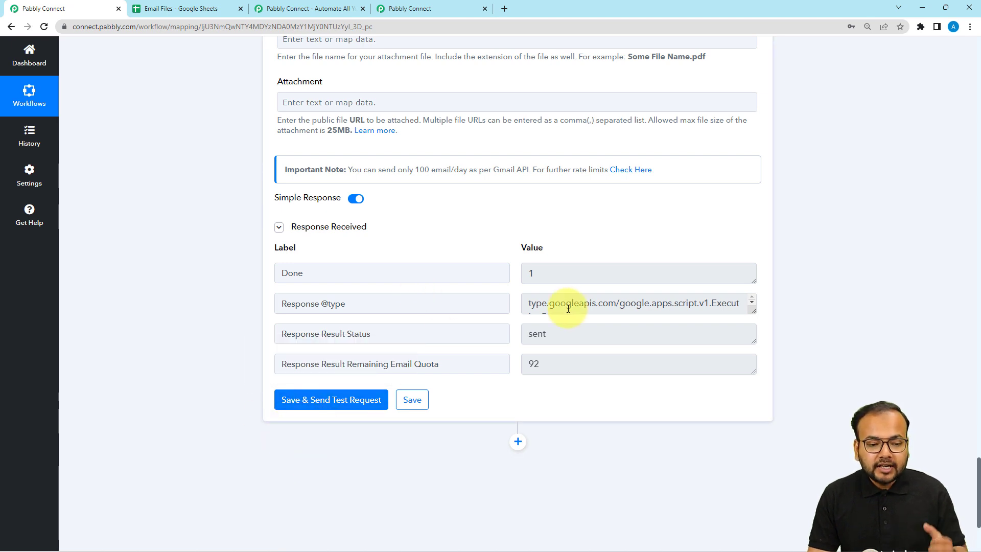
{"action": "scroll", "coordinate": [568, 308], "scroll_direction": "up", "scroll_amount": 1}
{"action": "scroll", "coordinate": [568, 313], "scroll_direction": "up", "scroll_amount": 2}
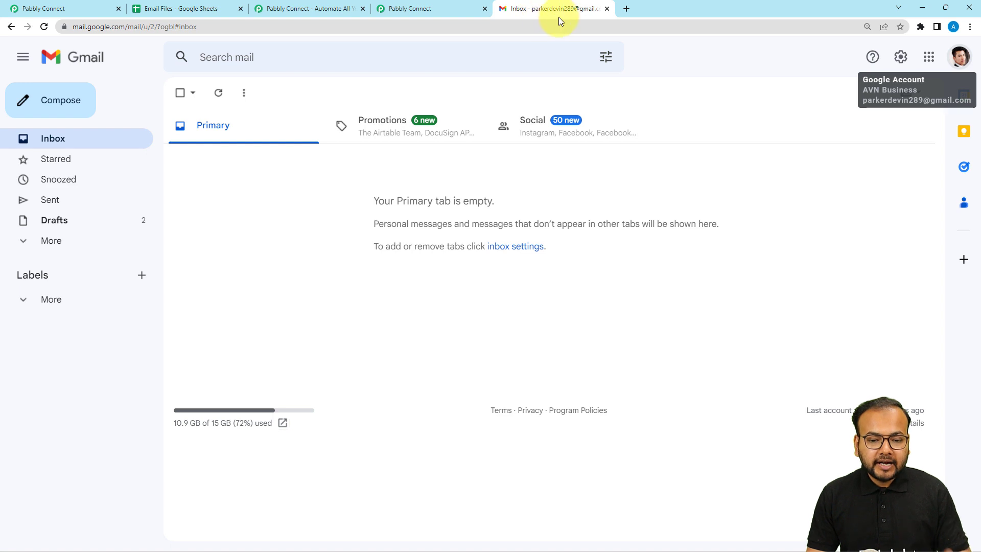
{"action": "left_click", "coordinate": [96, 9]}
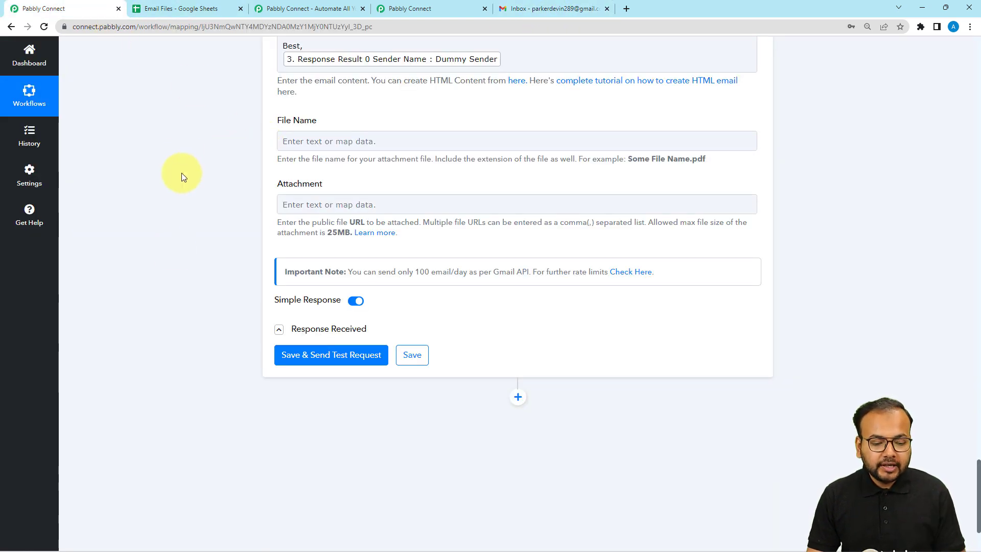
{"action": "left_click", "coordinate": [286, 355]}
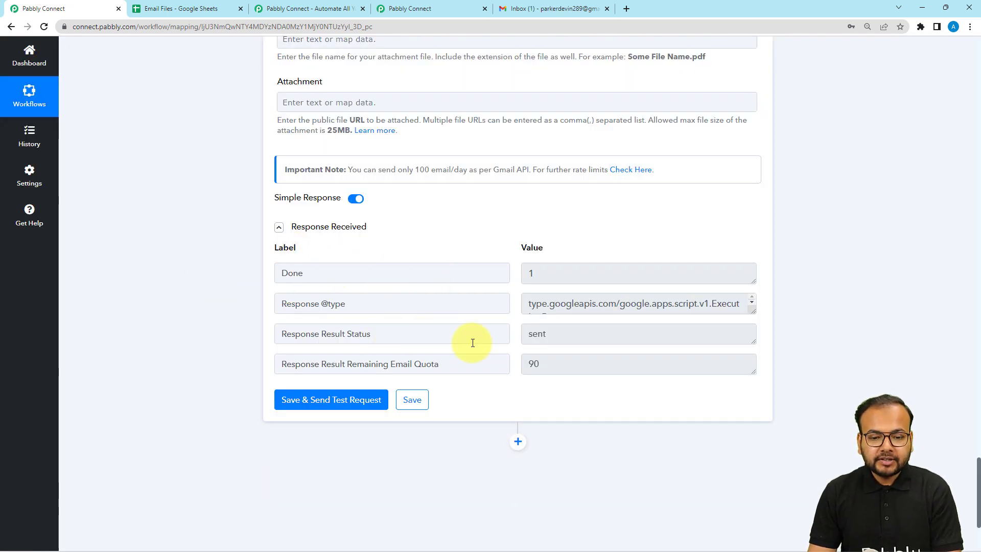
Switch to the Gmail inbox and compare the test email's sender with the sender name in the Email Files spreadsheet.
{"action": "left_click", "coordinate": [532, 9]}
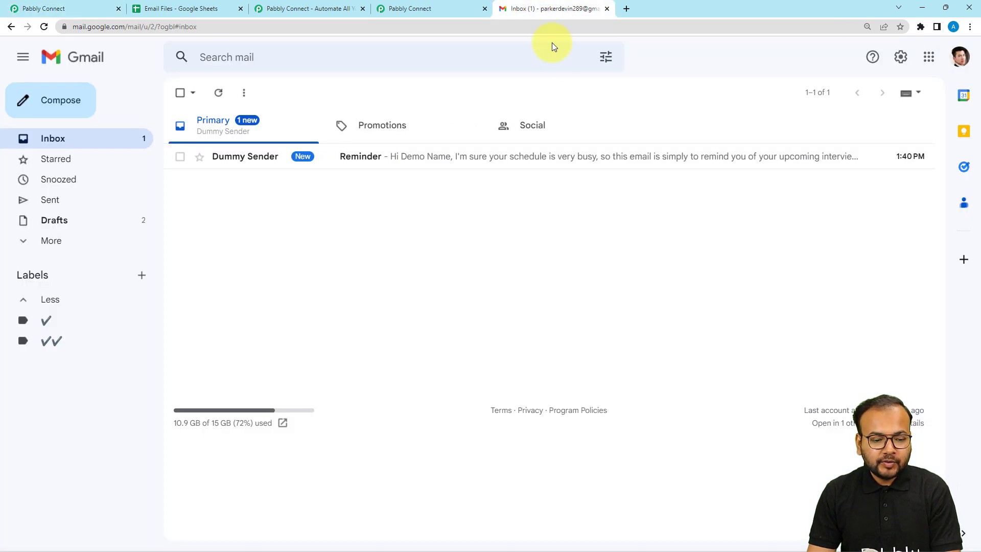
{"action": "left_click", "coordinate": [148, 10]}
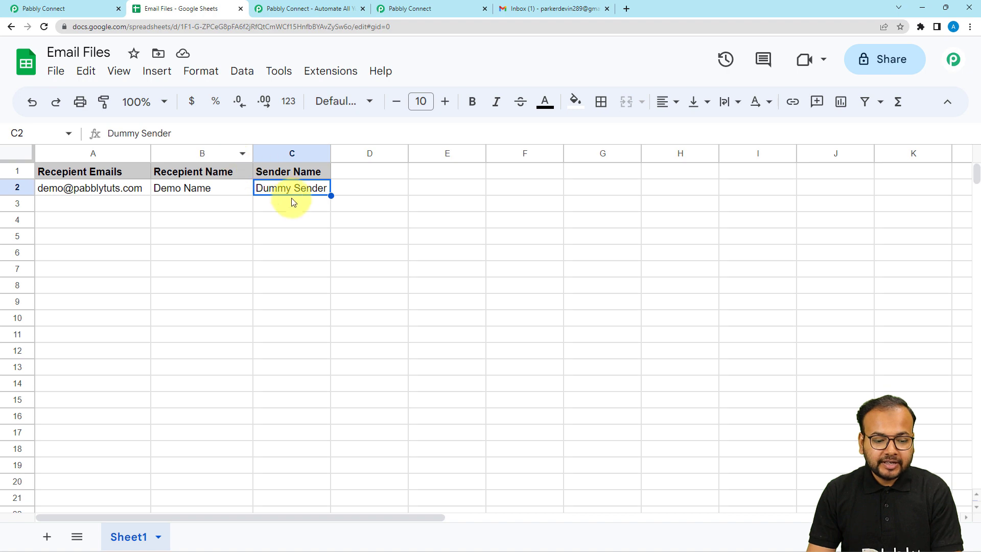
{"action": "left_click", "coordinate": [516, 15]}
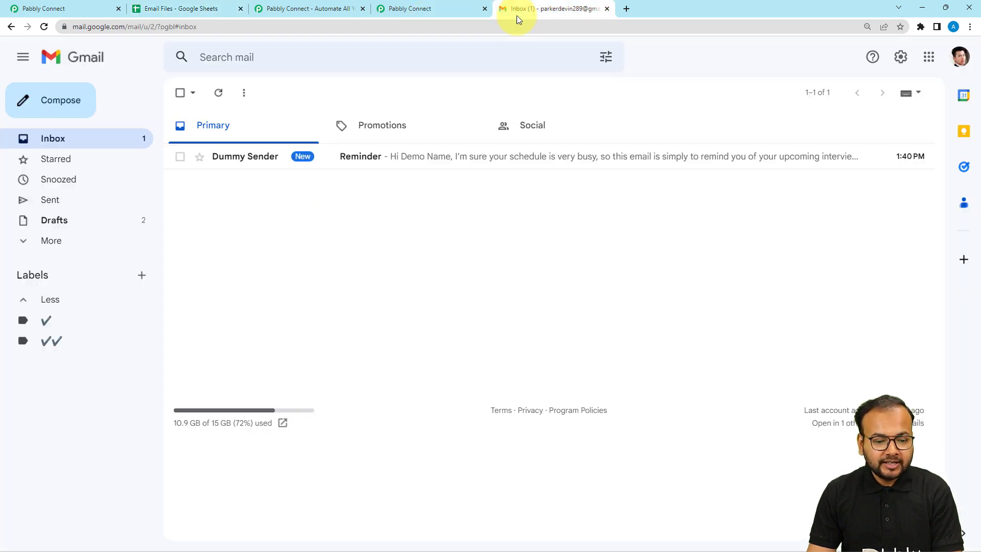
Check the email fields in the workflow and open the received Reminder email in Gmail.
{"action": "left_click", "coordinate": [76, 8]}
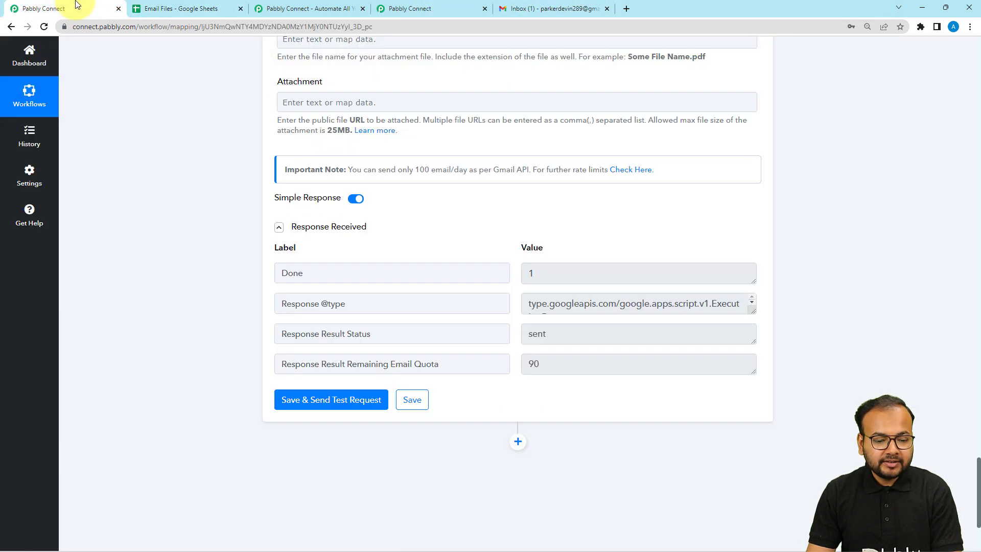
{"action": "scroll", "coordinate": [160, 160], "scroll_direction": "up", "scroll_amount": 8}
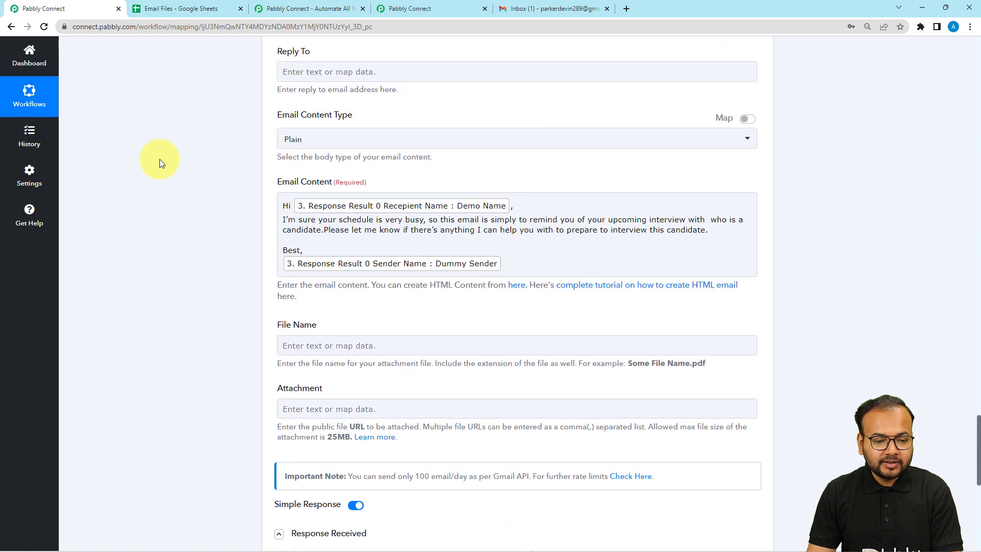
{"action": "left_click", "coordinate": [553, 10]}
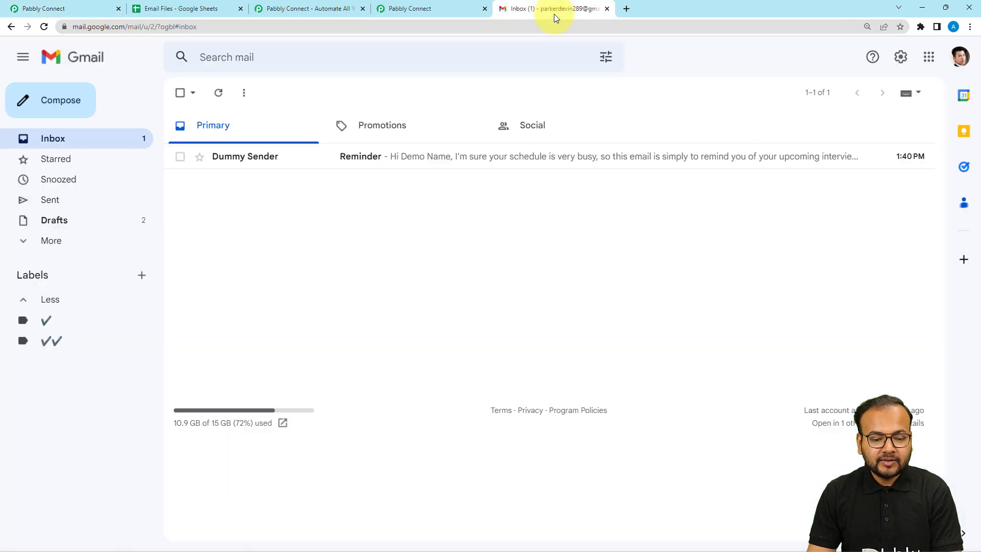
{"action": "left_click", "coordinate": [463, 160]}
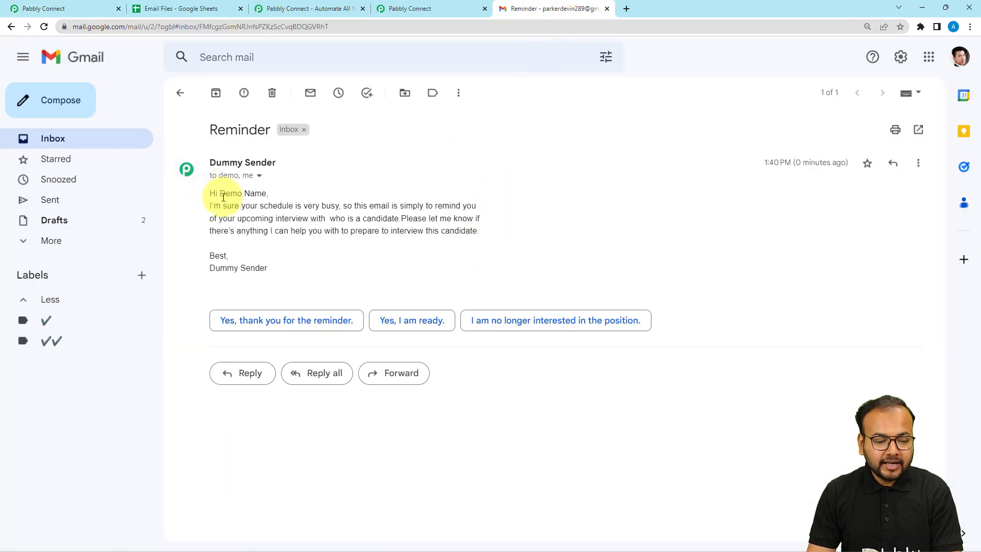
Compare the received email's greeting and signature with the spreadsheet names, and return to the email content in the workflow.
{"action": "left_click", "coordinate": [204, 8]}
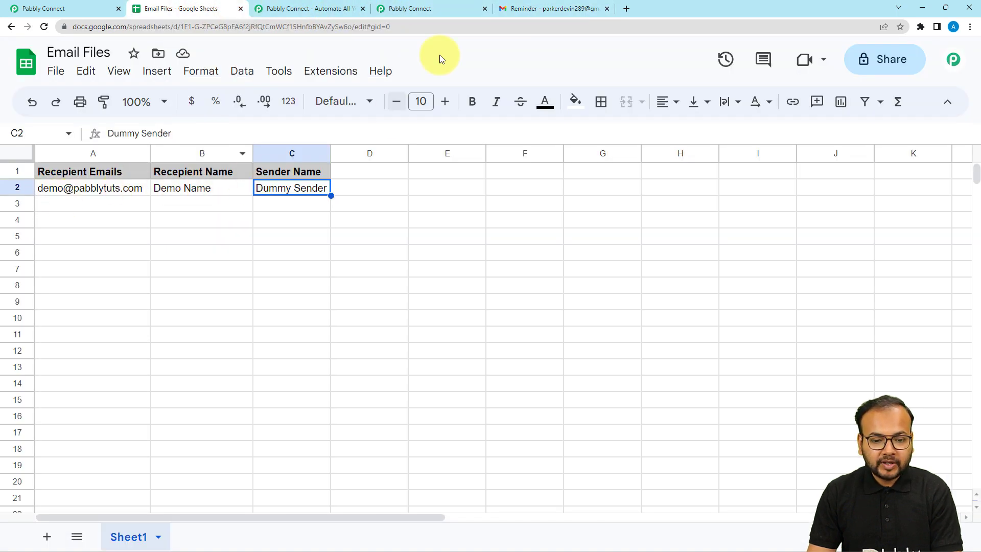
{"action": "left_click", "coordinate": [520, 7]}
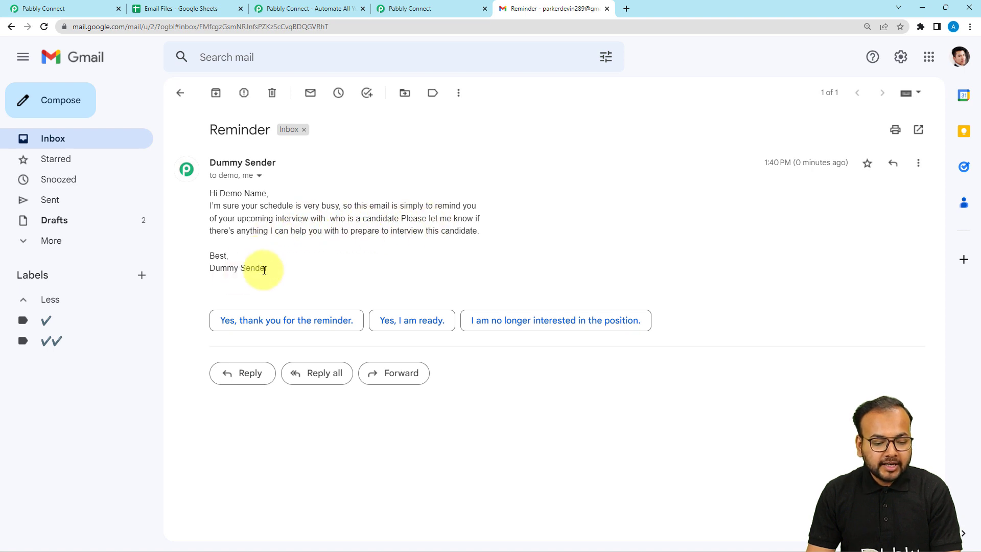
{"action": "left_click_drag", "start_coordinate": [268, 269], "coordinate": [214, 278]}
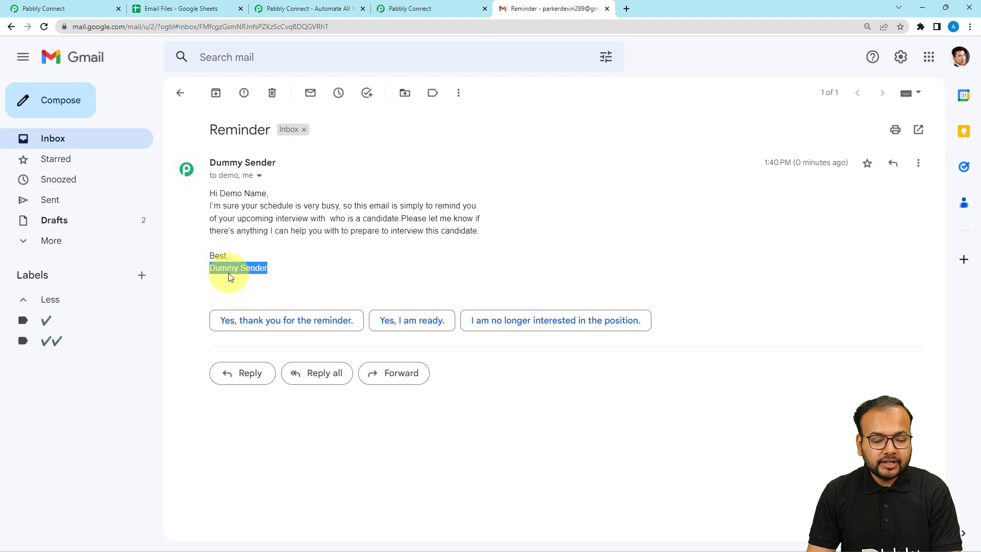
{"action": "left_click", "coordinate": [77, 10]}
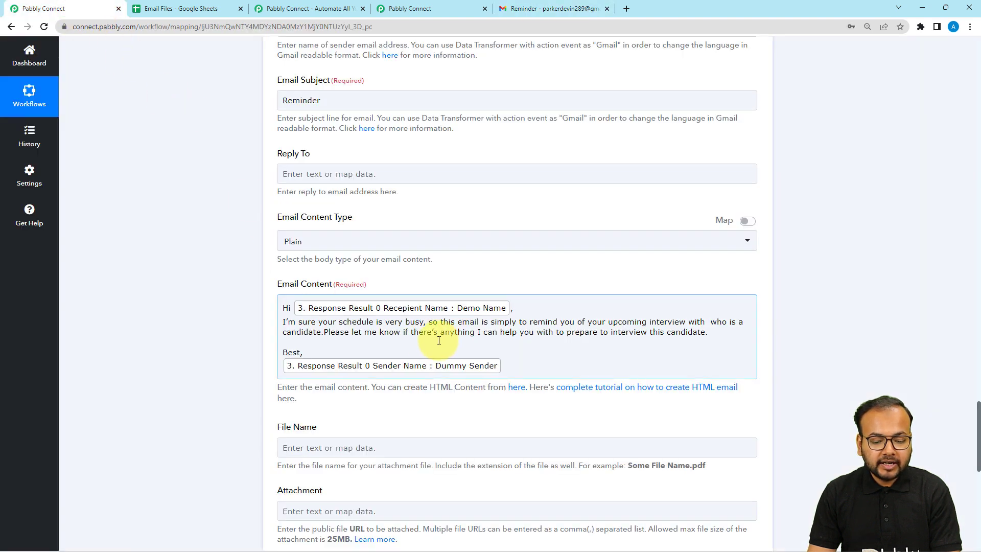